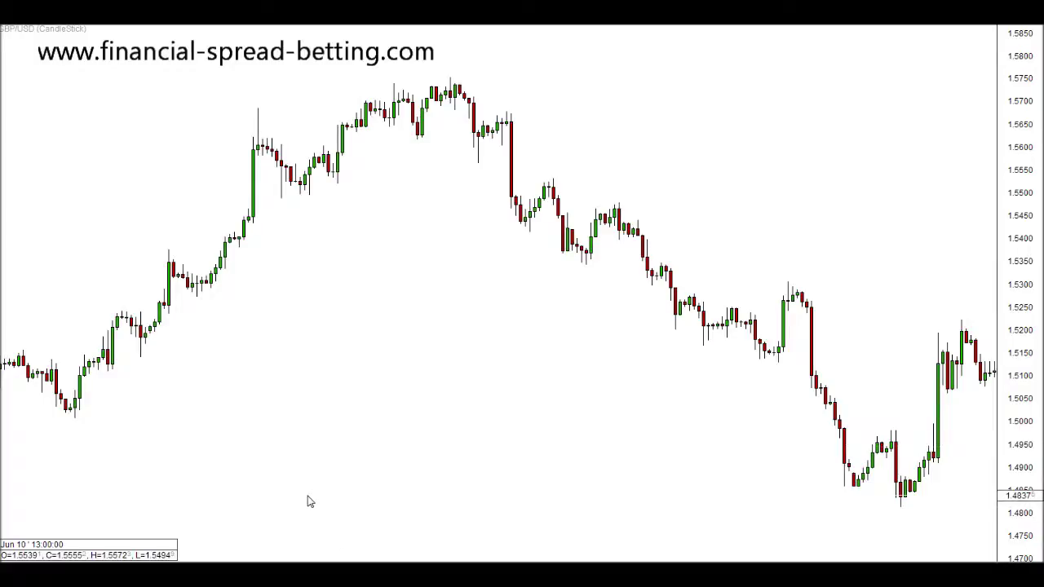
# Draw two parallel descending trendlines above the price decline and sketch a zigzag price path bouncing between them before breaking out upward
pyautogui.click(1012, 33)
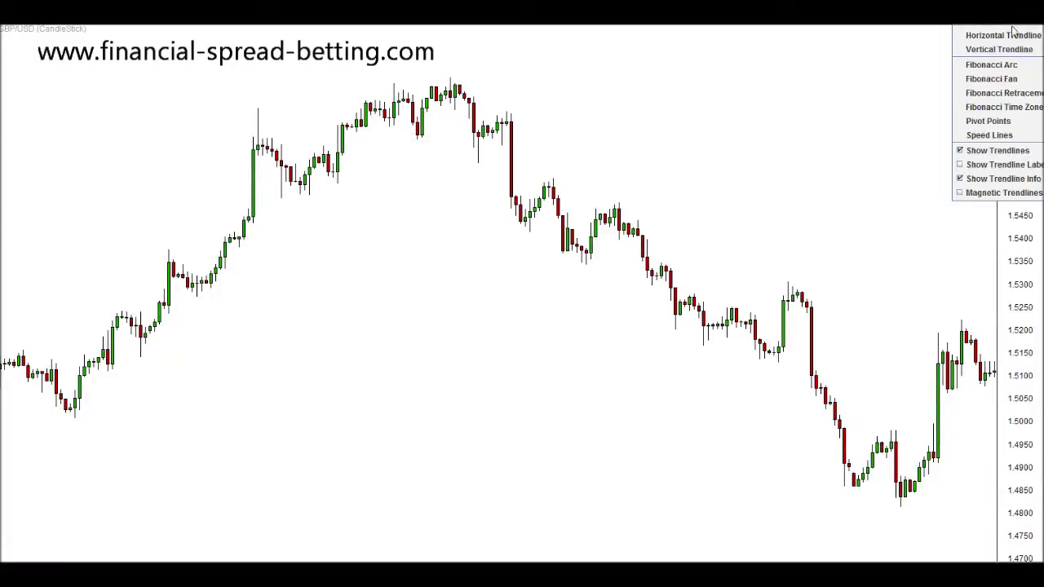
pyautogui.click(1011, 32)
pyautogui.moveTo(562, 102); pyautogui.dragTo(912, 251)
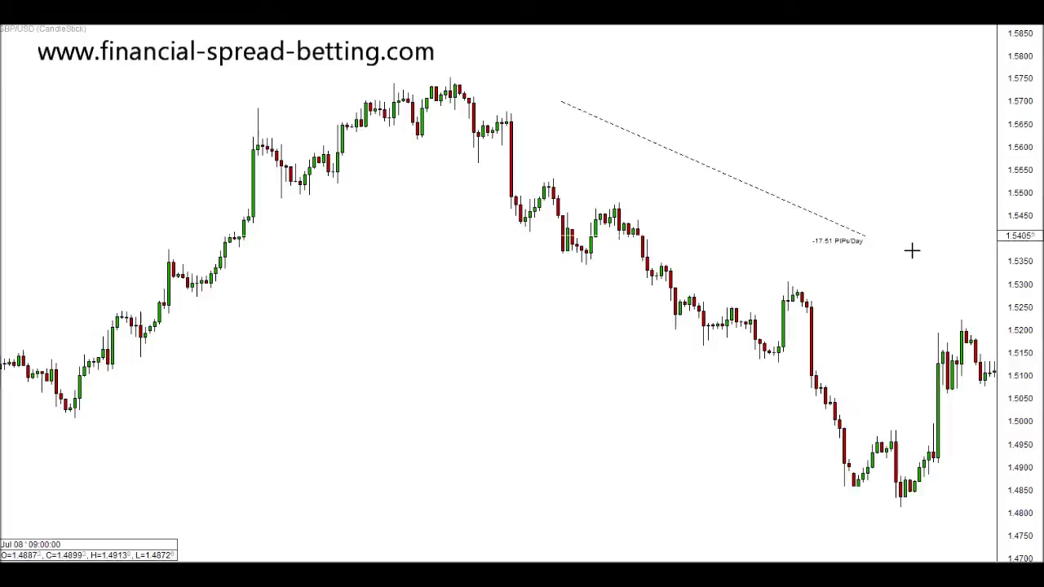
pyautogui.rightClick(862, 238)
pyautogui.click(871, 301)
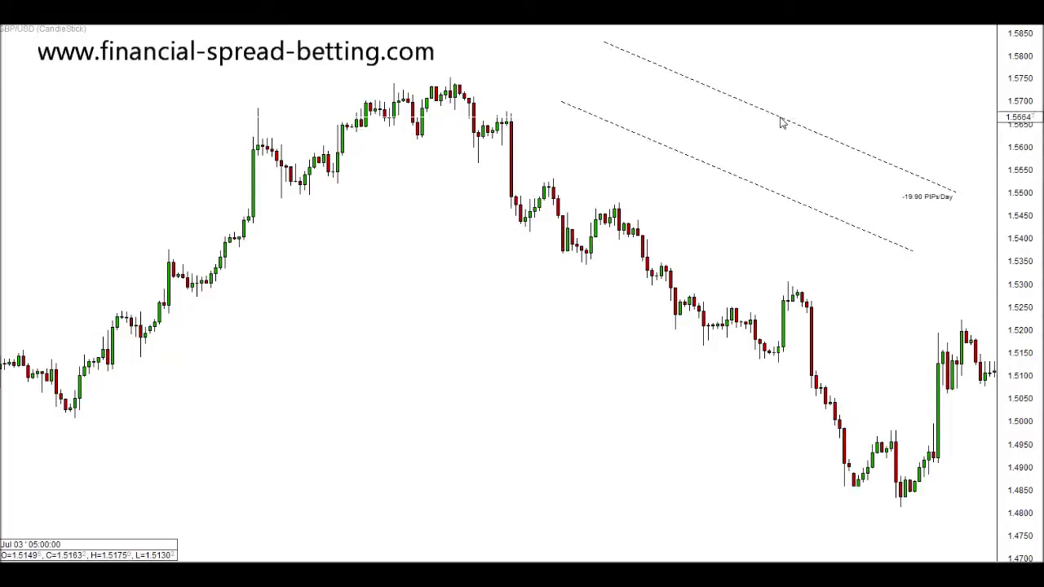
pyautogui.click(782, 123)
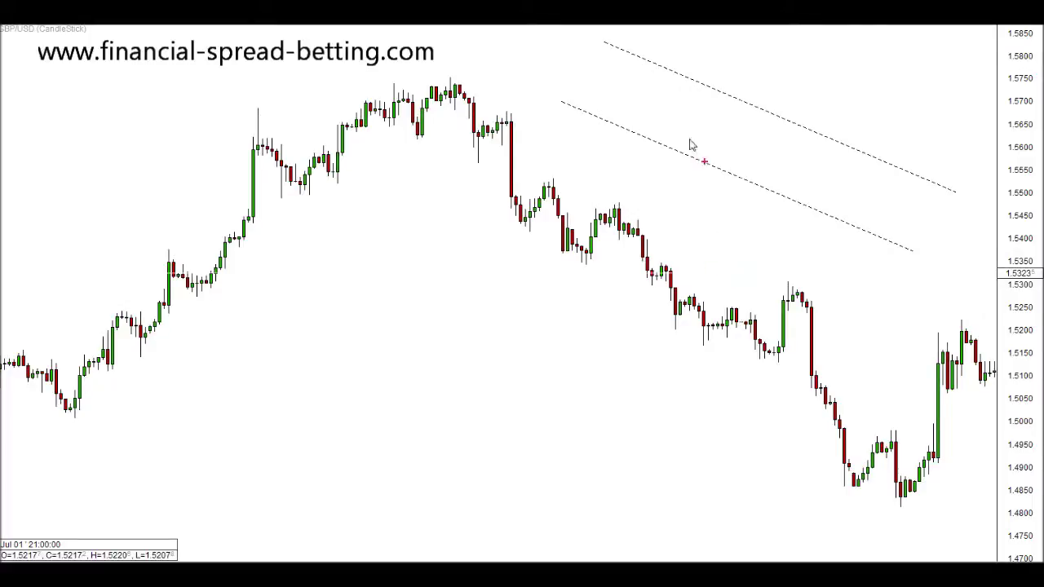
pyautogui.moveTo(601, 84)
pyautogui.mouseDown()
pyautogui.moveTo(614, 119)
pyautogui.moveTo(669, 73)
pyautogui.moveTo(715, 181)
pyautogui.moveTo(748, 149)
pyautogui.moveTo(769, 190)
pyautogui.moveTo(839, 147)
pyautogui.moveTo(863, 231)
pyautogui.moveTo(904, 180)
pyautogui.moveTo(921, 236)
pyautogui.moveTo(989, 145)
pyautogui.mouseUp()
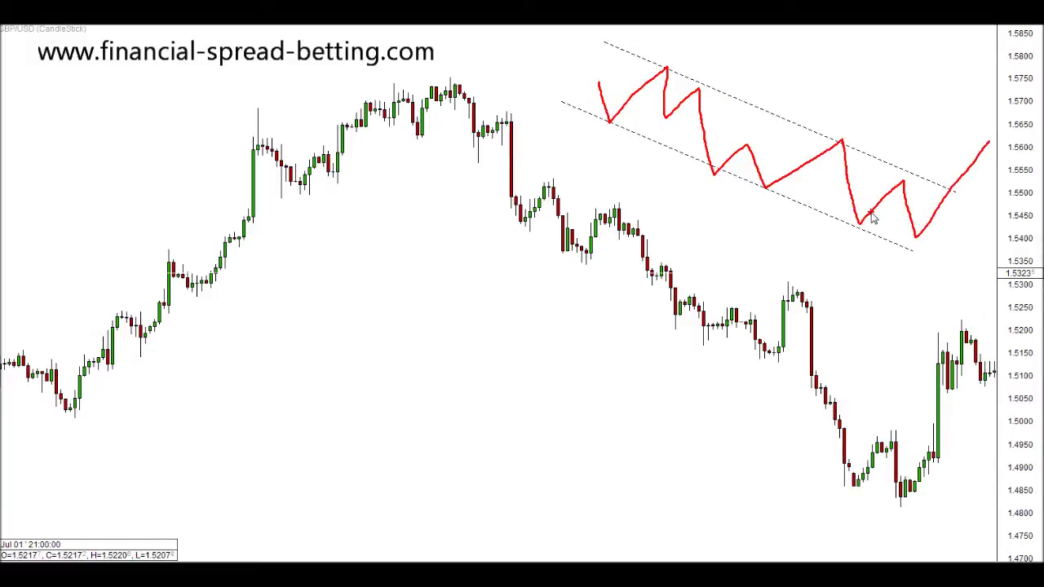
pyautogui.press('Escape')
# Draw two crossing trendlines in the blank area below the price peaks, one falling from about 1.5350 and one rising from about 1.5060
pyautogui.click(923, 25)
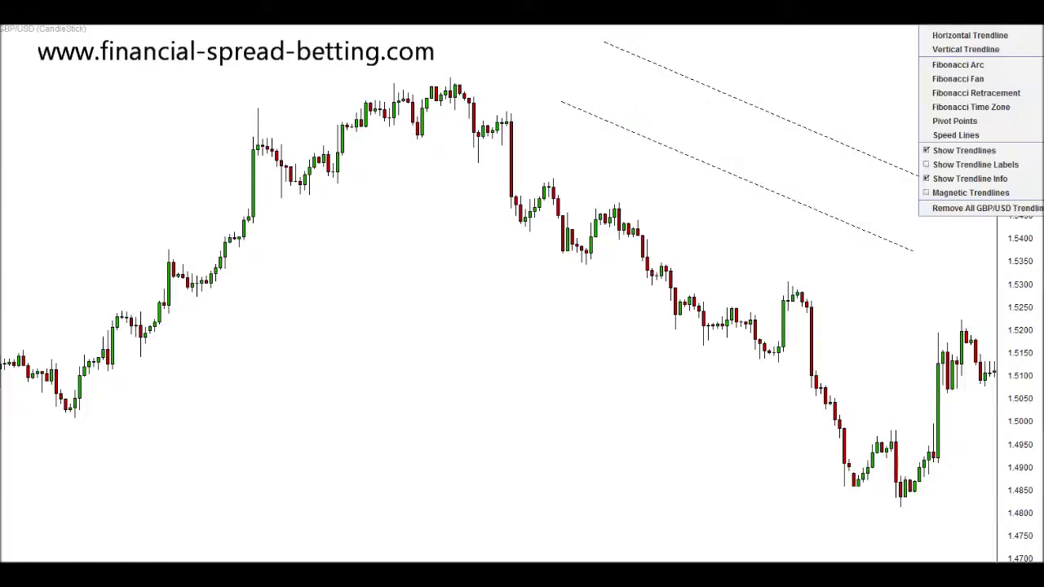
pyautogui.click(955, 26)
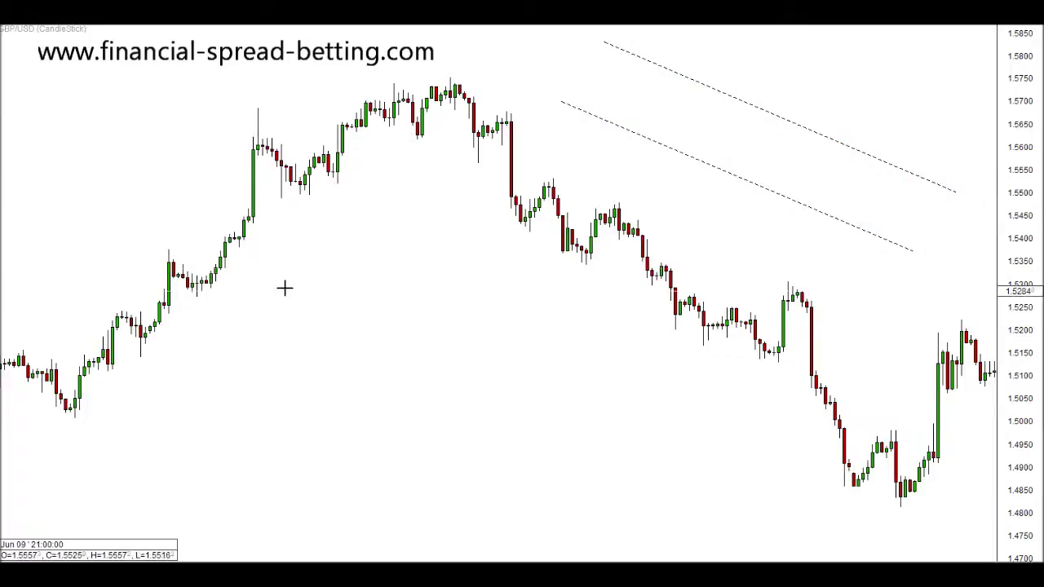
pyautogui.moveTo(294, 259); pyautogui.dragTo(563, 343)
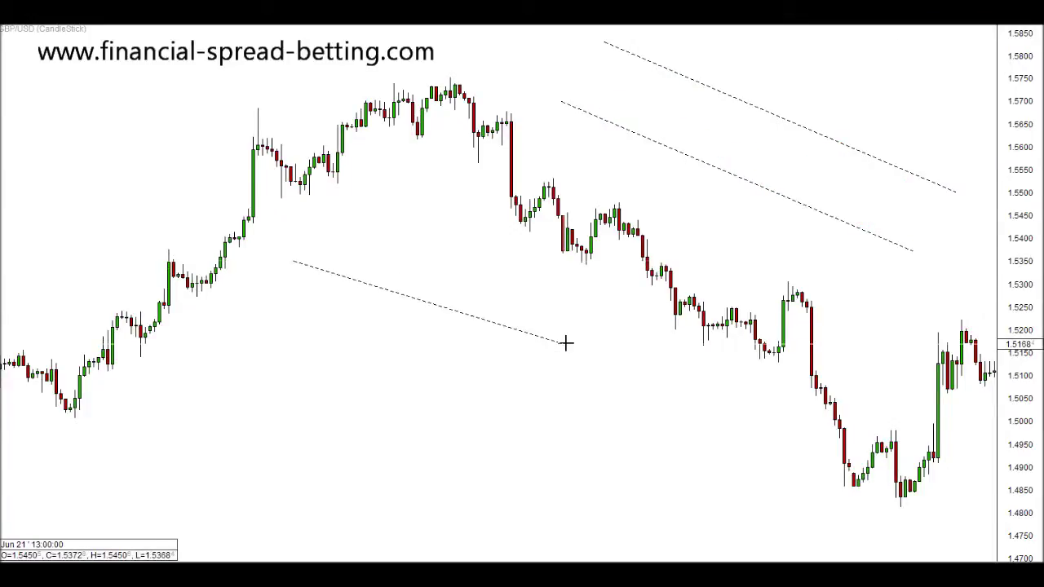
pyautogui.click(1005, 30)
pyautogui.press('Escape')
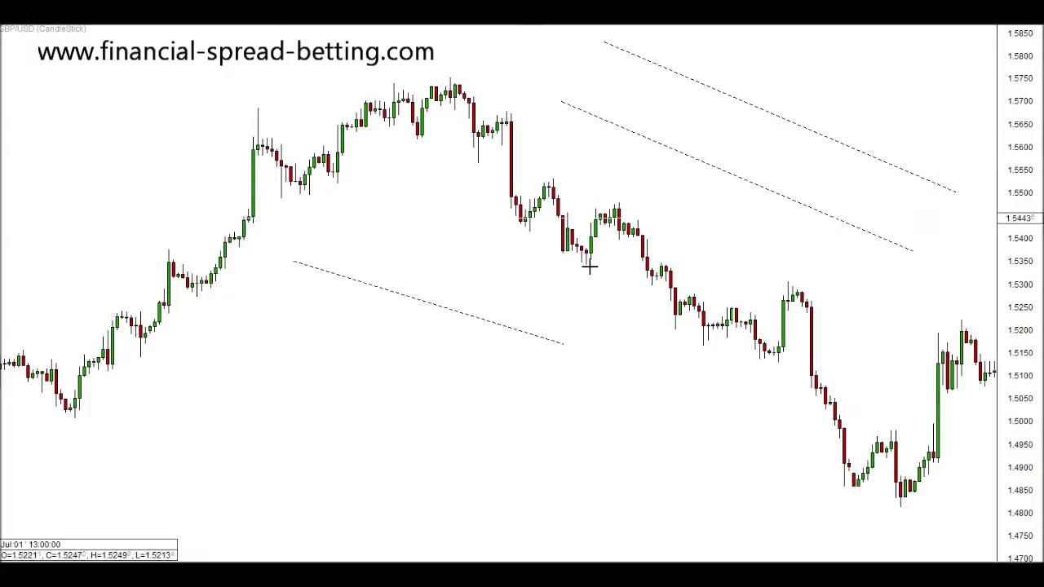
pyautogui.moveTo(308, 394)
pyautogui.mouseDown()
pyautogui.moveTo(562, 317)
pyautogui.moveTo(560, 299)
pyautogui.moveTo(607, 299)
pyautogui.mouseUp()
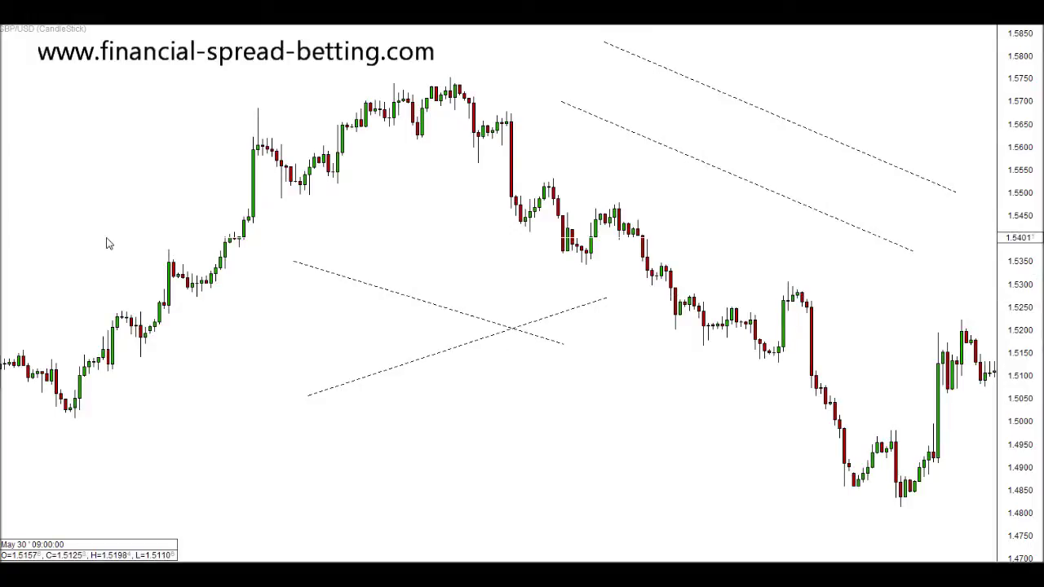
# Trace the converging trendlines in red, add an arrow along each, and mark their crossing point with circles and an arrow
pyautogui.moveTo(297, 262)
pyautogui.mouseDown()
pyautogui.moveTo(509, 330)
pyautogui.moveTo(315, 400)
pyautogui.mouseUp()
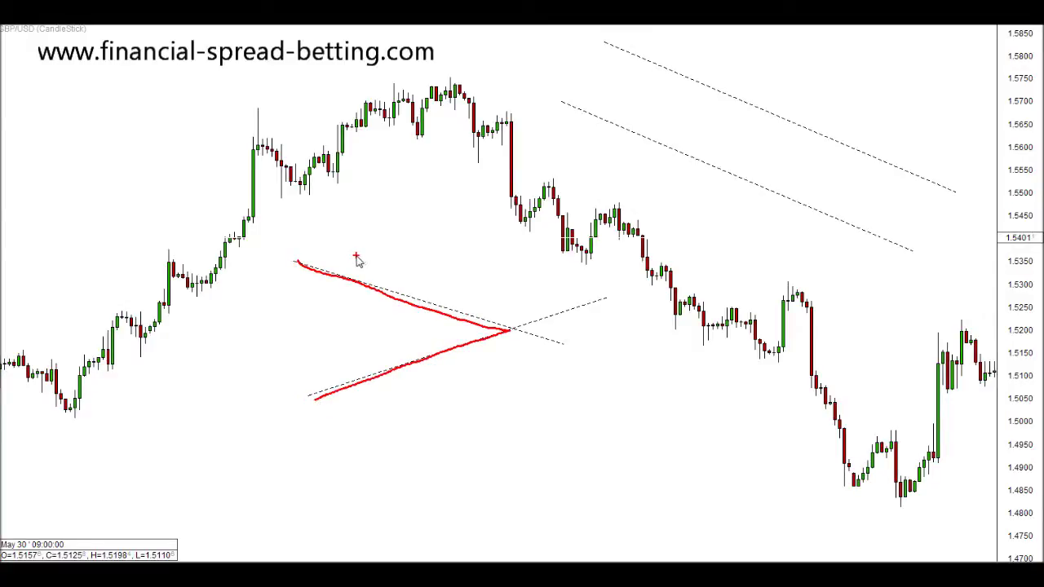
pyautogui.moveTo(352, 254)
pyautogui.mouseDown()
pyautogui.moveTo(445, 286)
pyautogui.moveTo(433, 291)
pyautogui.mouseUp()
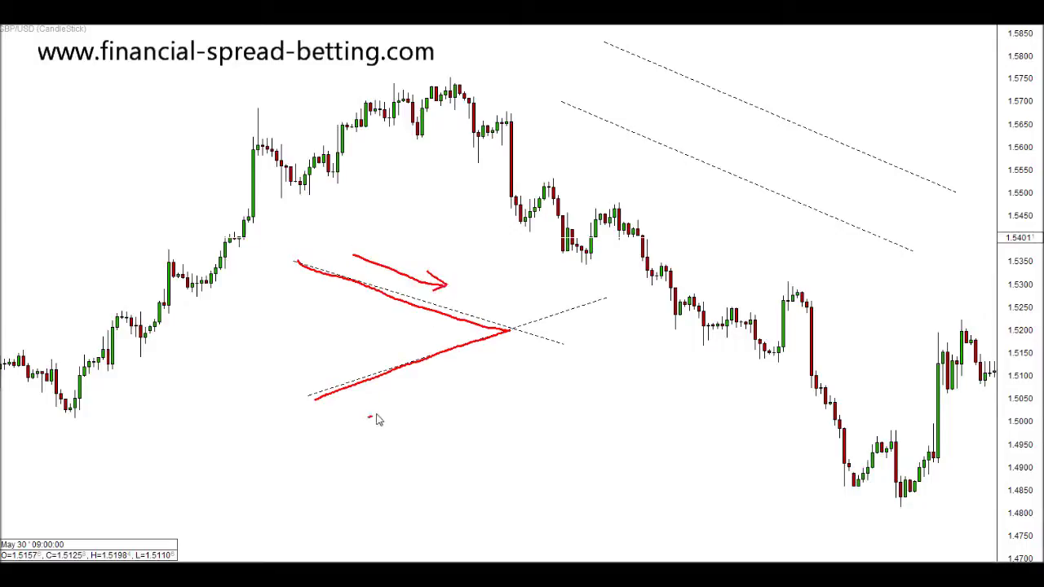
pyautogui.moveTo(369, 418)
pyautogui.mouseDown()
pyautogui.moveTo(458, 367)
pyautogui.moveTo(430, 368)
pyautogui.moveTo(458, 368)
pyautogui.mouseUp()
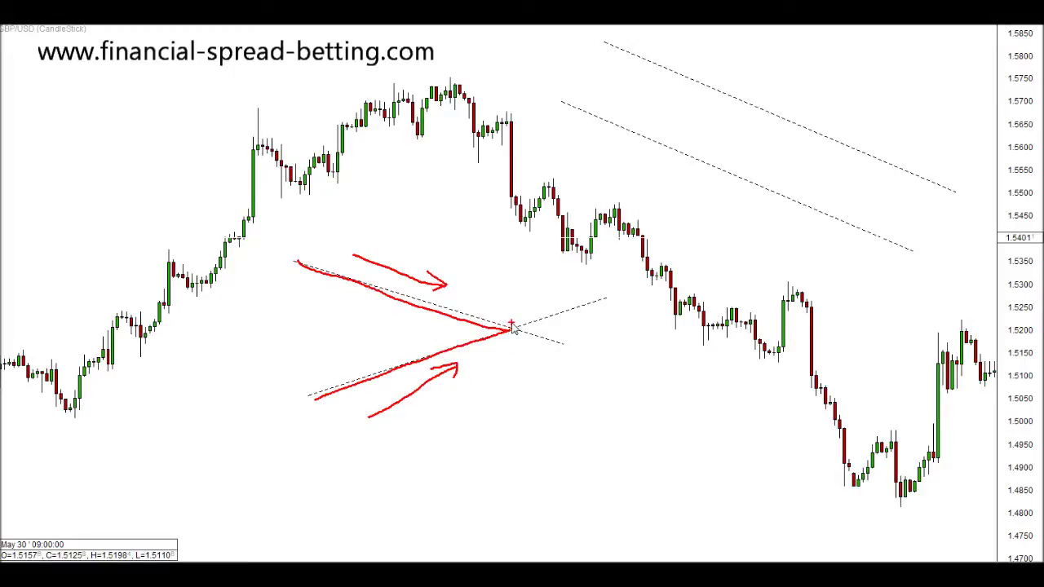
pyautogui.moveTo(513, 338); pyautogui.dragTo(515, 338)
pyautogui.moveTo(509, 282)
pyautogui.mouseDown()
pyautogui.moveTo(512, 317)
pyautogui.moveTo(527, 306)
pyautogui.moveTo(506, 333)
pyautogui.moveTo(509, 351)
pyautogui.mouseUp()
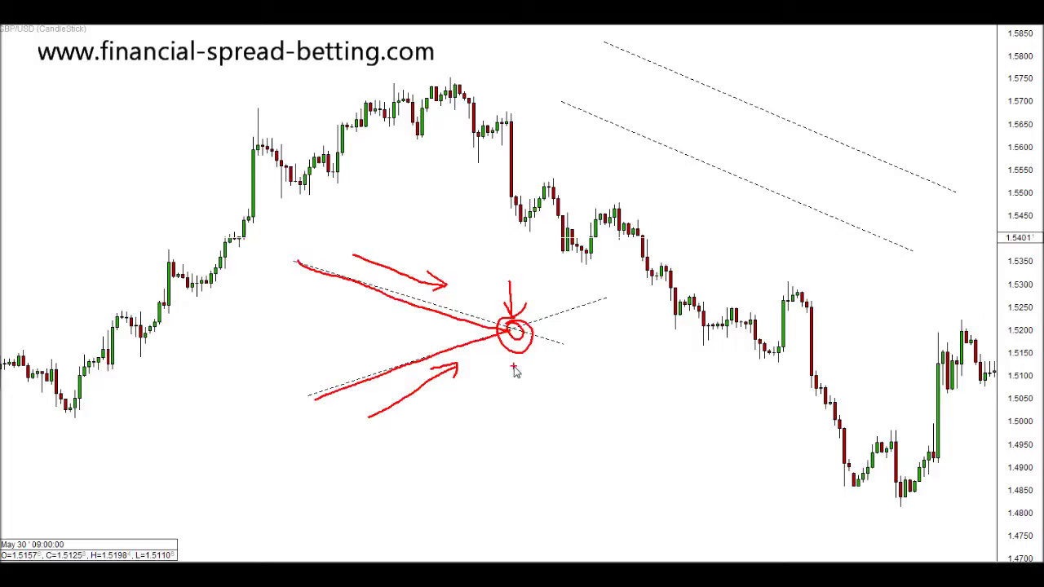
# Clear the red sketch and remove all GBP/USD trendlines from the chart
pyautogui.press('Escape')
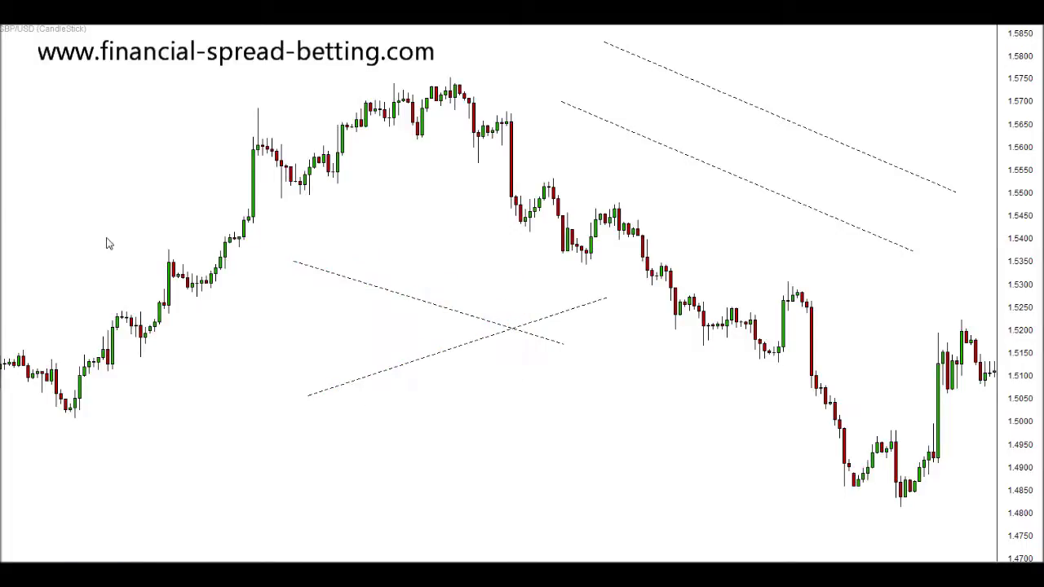
pyautogui.rightClick(921, 26)
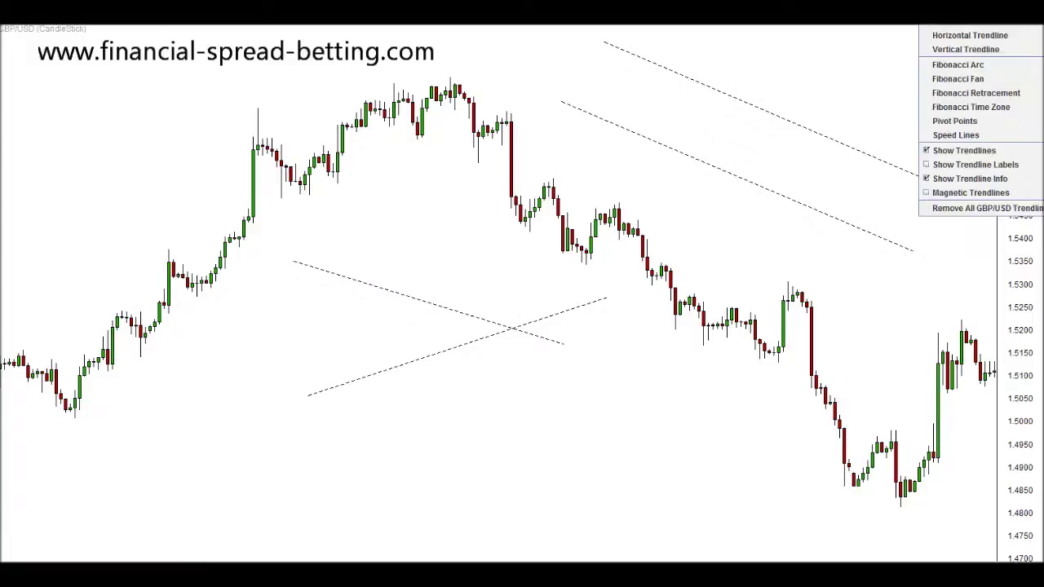
pyautogui.click(971, 208)
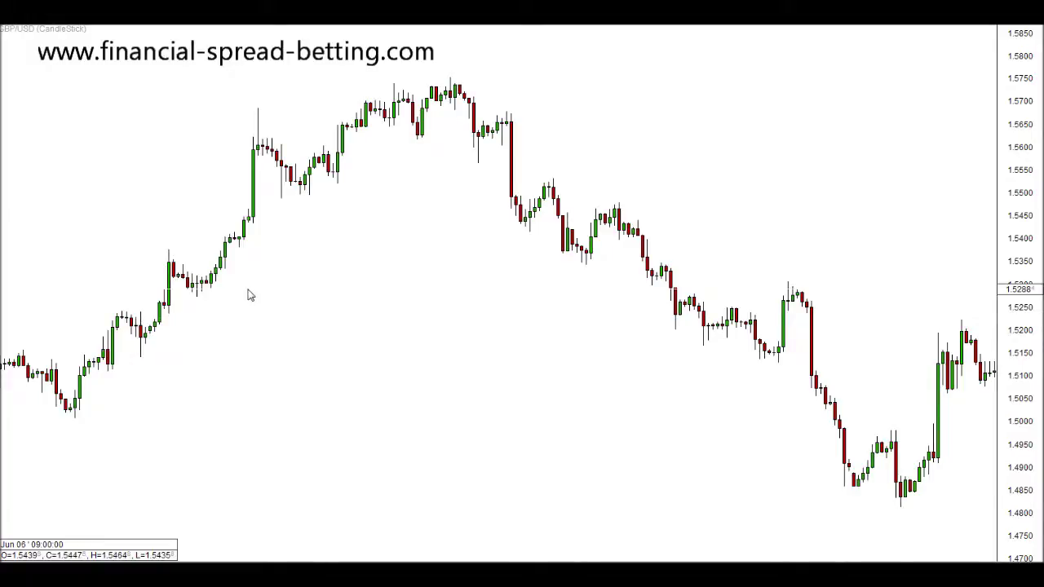
# Mark the October price range with horizontal trendlines at about 1.6247 and 1.5905, and sketch a sideways red arrow between them
pyautogui.moveTo(229, 560); pyautogui.dragTo(563, 558)
pyautogui.scroll(-20, 563, 560)
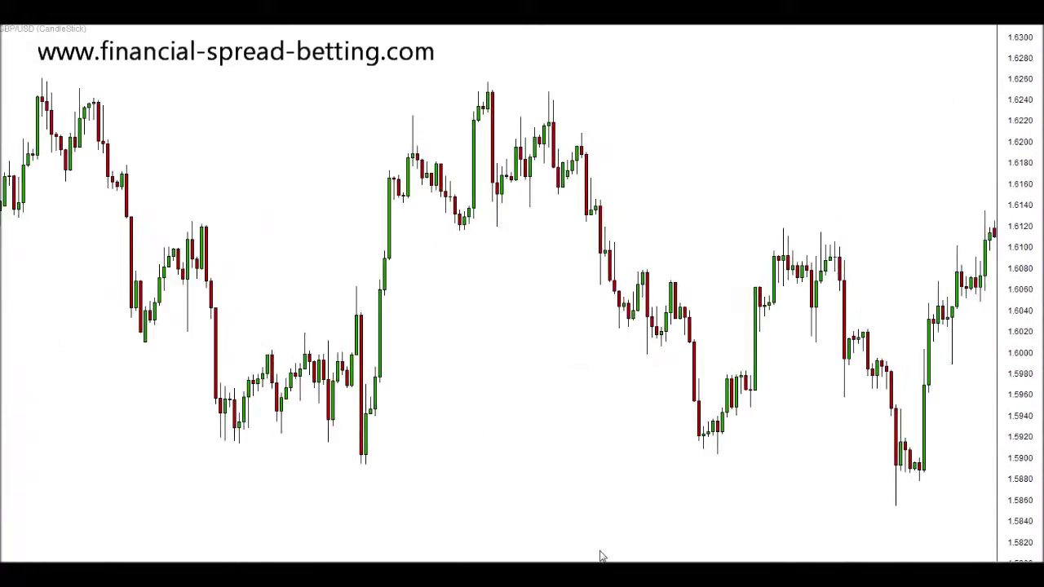
pyautogui.moveTo(628, 546)
pyautogui.mouseDown()
pyautogui.moveTo(638, 545)
pyautogui.moveTo(617, 550)
pyautogui.mouseUp()
pyautogui.scroll(5, 595, 555)
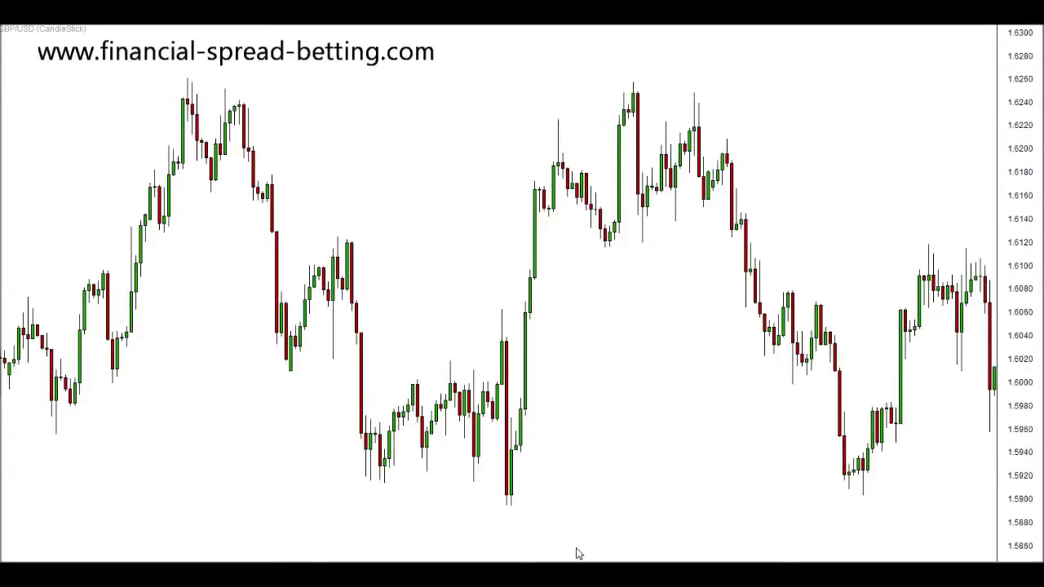
pyautogui.scroll(-1, 576, 554)
pyautogui.click(1035, 31)
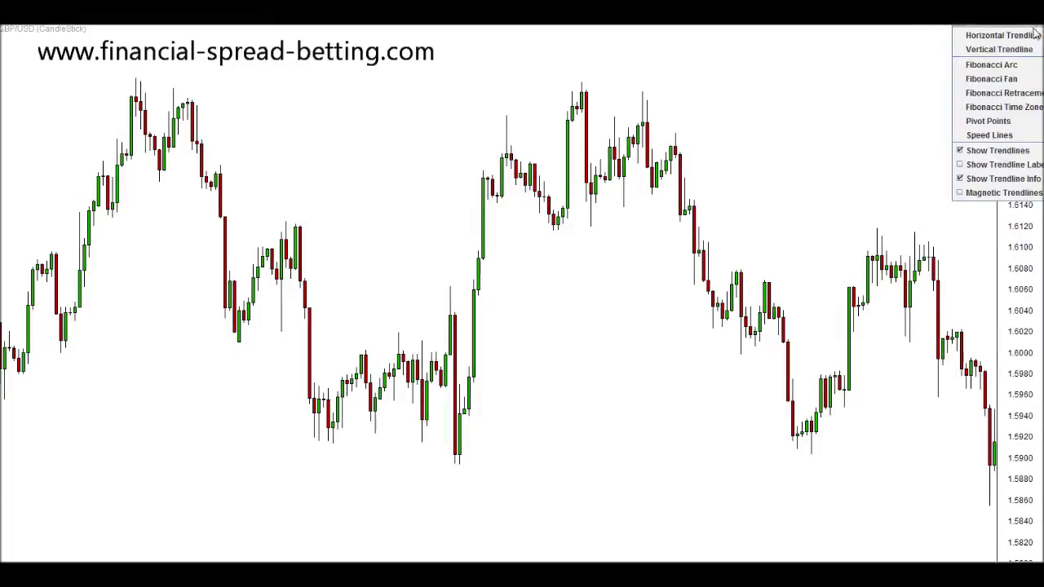
pyautogui.click(1034, 34)
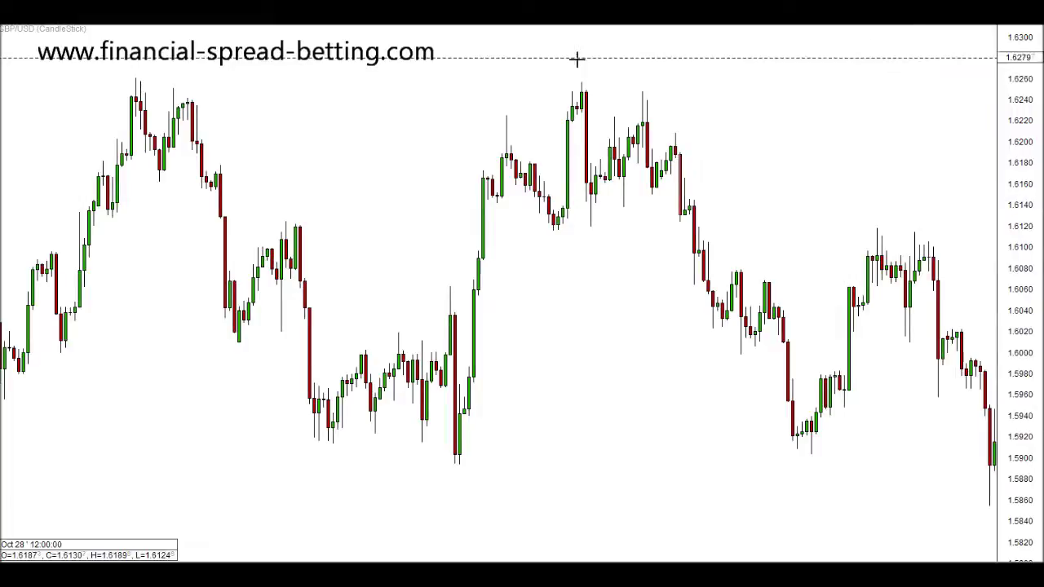
pyautogui.click(454, 92)
pyautogui.rightClick(454, 92)
pyautogui.click(489, 98)
pyautogui.click(396, 453)
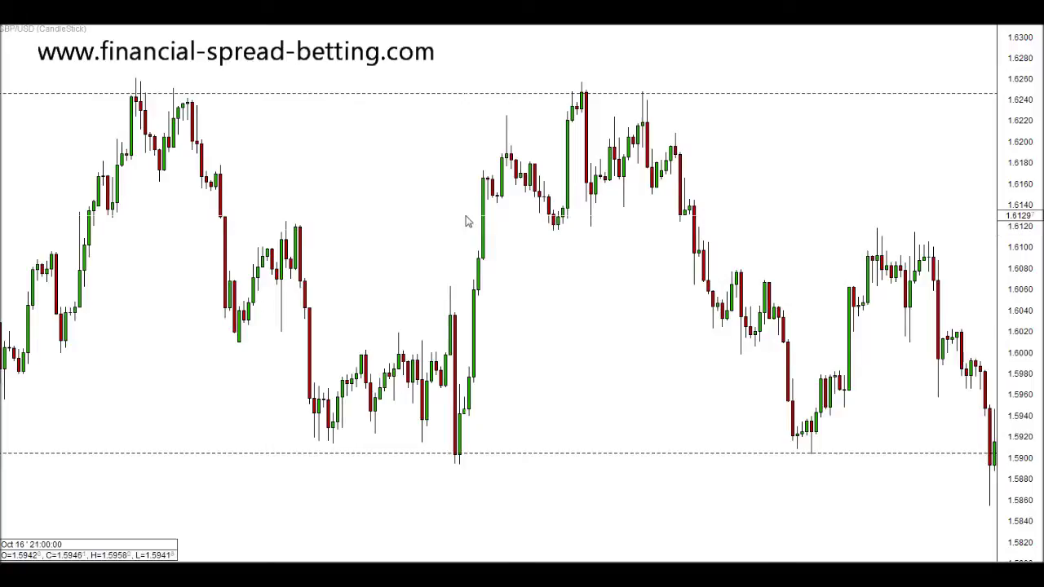
pyautogui.moveTo(313, 235); pyautogui.dragTo(834, 245)
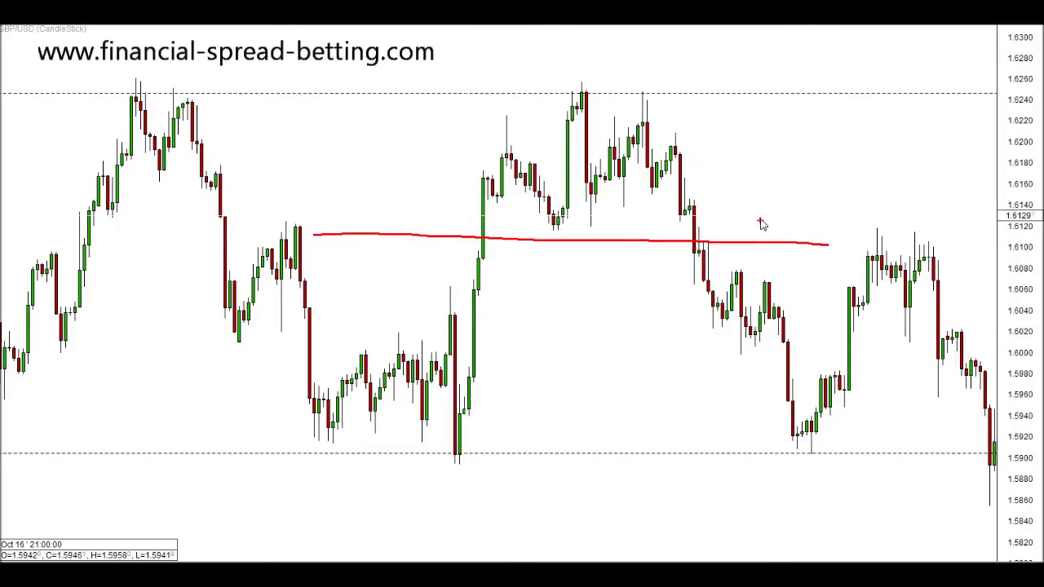
pyautogui.moveTo(761, 219)
pyautogui.mouseDown()
pyautogui.moveTo(841, 249)
pyautogui.moveTo(770, 274)
pyautogui.mouseUp()
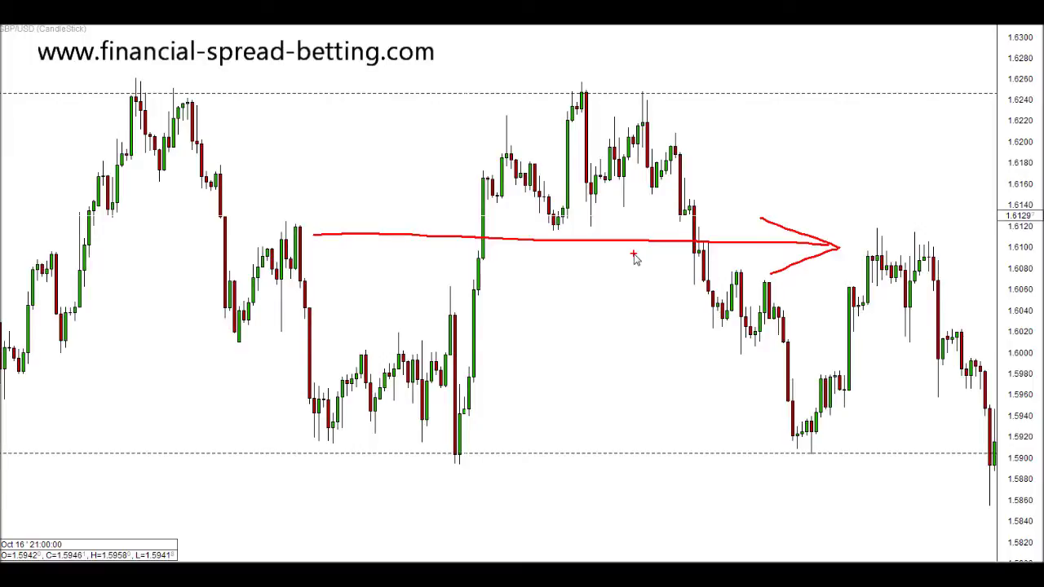
# Clear the red arrow and remove both horizontal range trendlines
pyautogui.press('Escape')
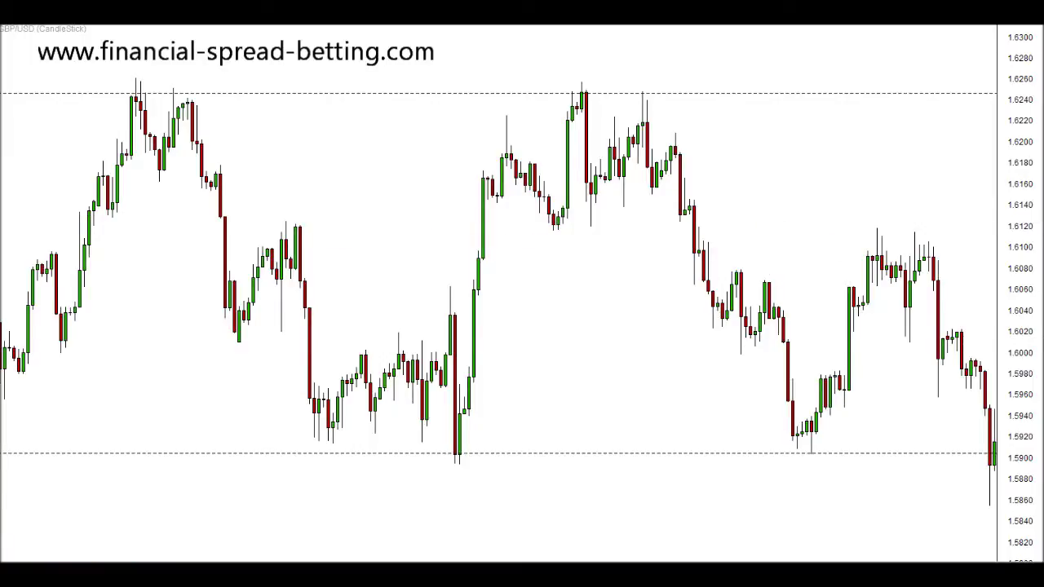
pyautogui.click(965, 30)
pyautogui.click(975, 209)
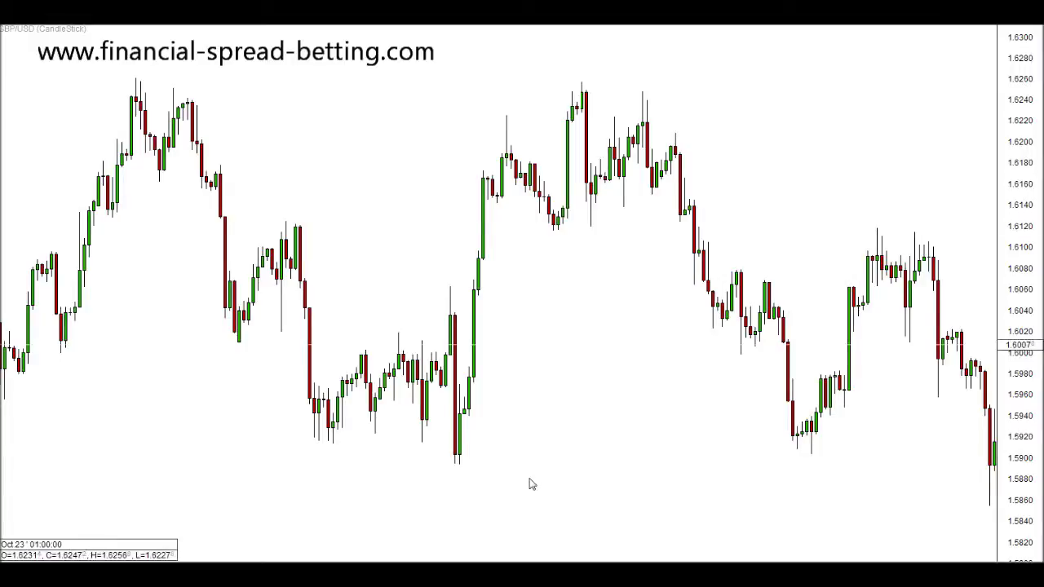
# Trace the falling zigzag after the late-October peak in red, sketch parallel descending lines above and below it, and clear the sketch
pyautogui.press('Right')
pyautogui.press('Right')
pyautogui.press('Right')
pyautogui.press('Right')
pyautogui.press('Right')
pyautogui.press('Right')
pyautogui.press('Right')
pyautogui.press('Right')
pyautogui.press('Right')
pyautogui.press('Right')
pyautogui.press('Right')
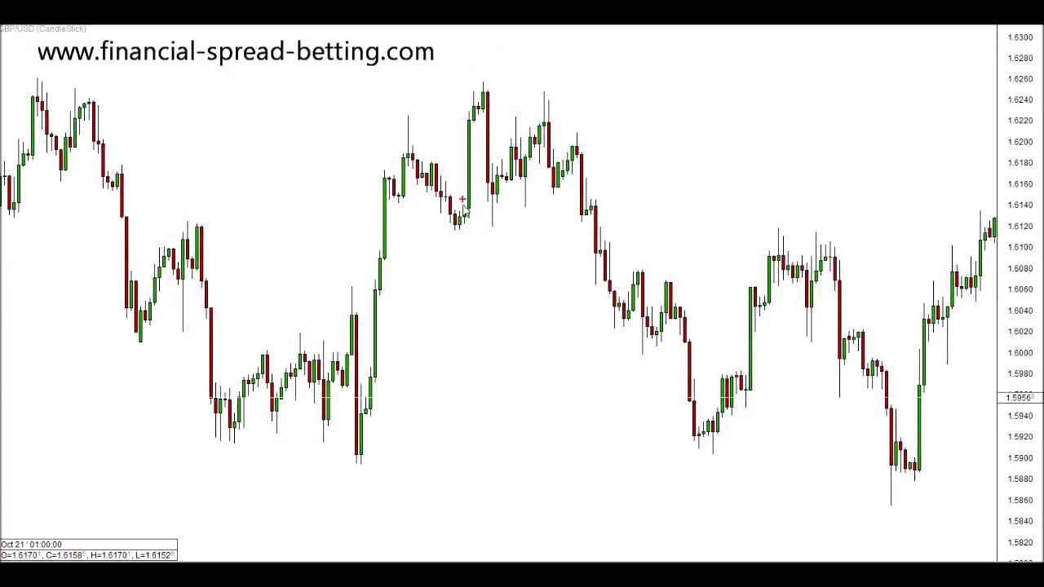
pyautogui.moveTo(462, 220)
pyautogui.mouseDown()
pyautogui.moveTo(473, 96)
pyautogui.moveTo(504, 195)
pyautogui.moveTo(539, 120)
pyautogui.moveTo(562, 183)
pyautogui.moveTo(577, 150)
pyautogui.moveTo(598, 220)
pyautogui.mouseUp()
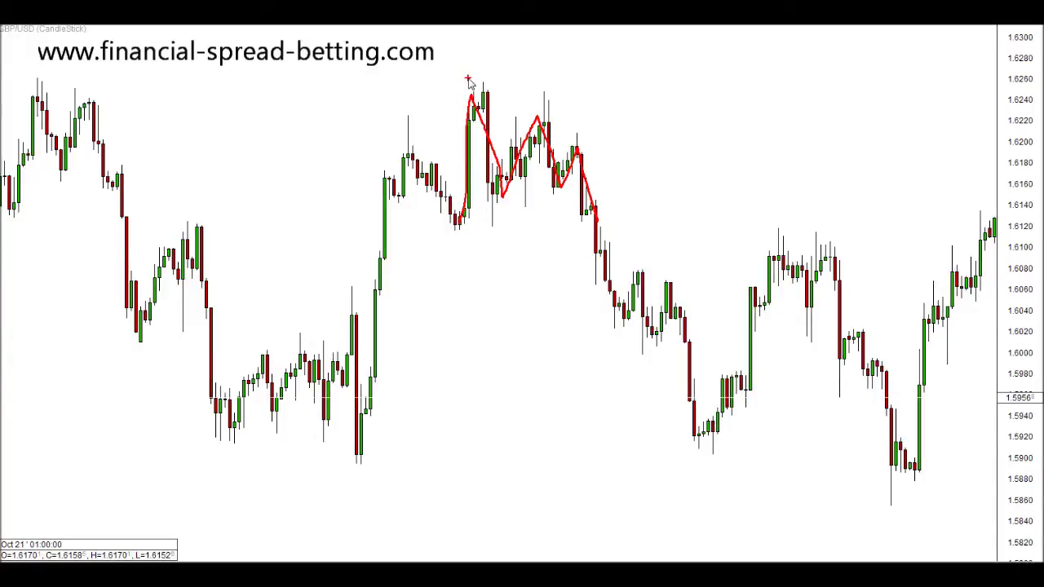
pyautogui.moveTo(469, 81); pyautogui.dragTo(686, 189)
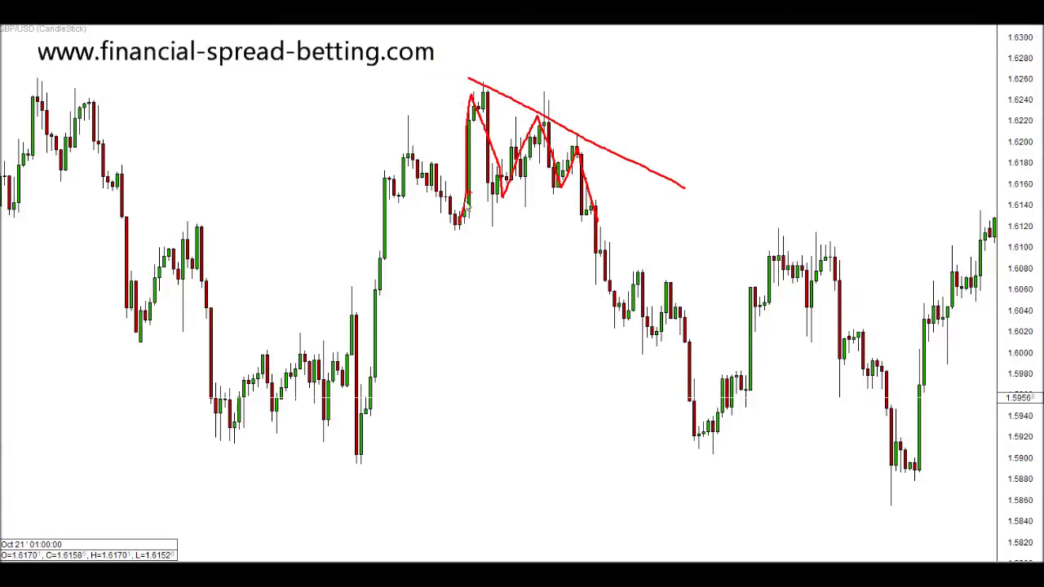
pyautogui.moveTo(428, 168); pyautogui.dragTo(712, 312)
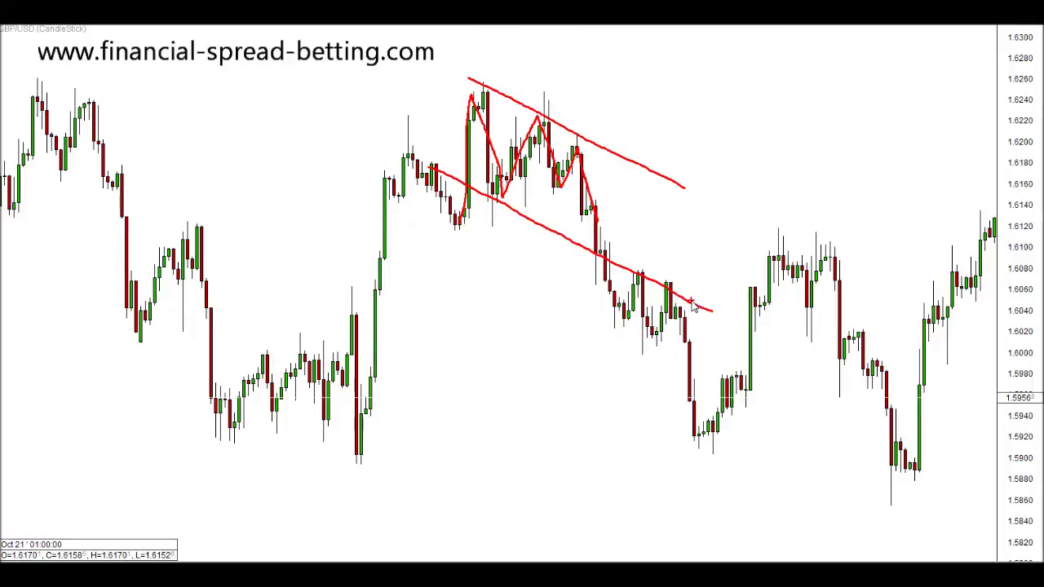
pyautogui.press('Escape')
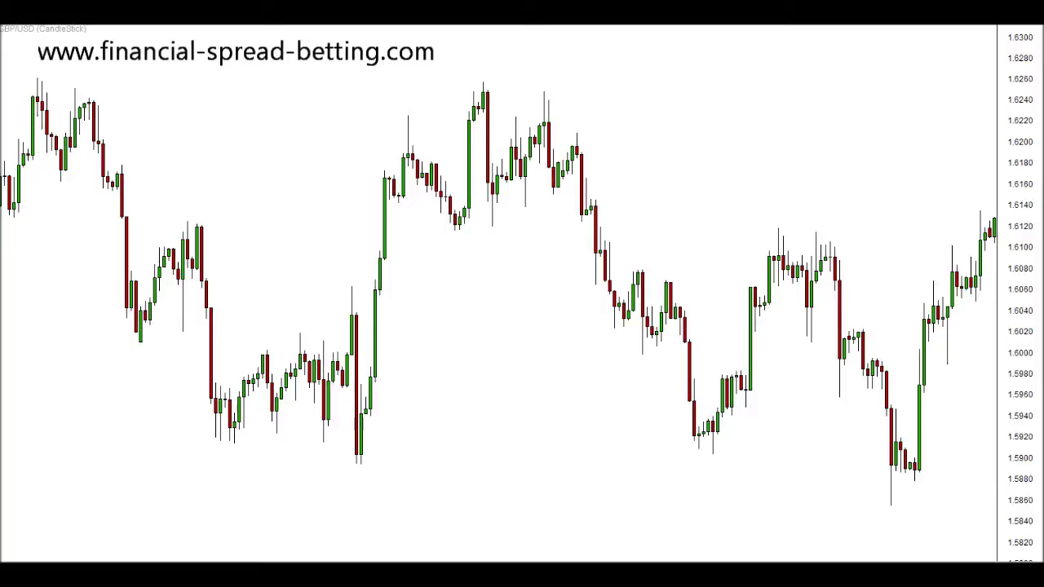
# Draw a descending trendline from the October 23 high at about 1.6246 to the lower highs near 1.6090
pyautogui.press('Right')
pyautogui.press('Right')
pyautogui.press('Right')
pyautogui.press('Right')
pyautogui.press('Right')
pyautogui.press('Right')
pyautogui.press('Right')
pyautogui.press('Right')
pyautogui.press('Right')
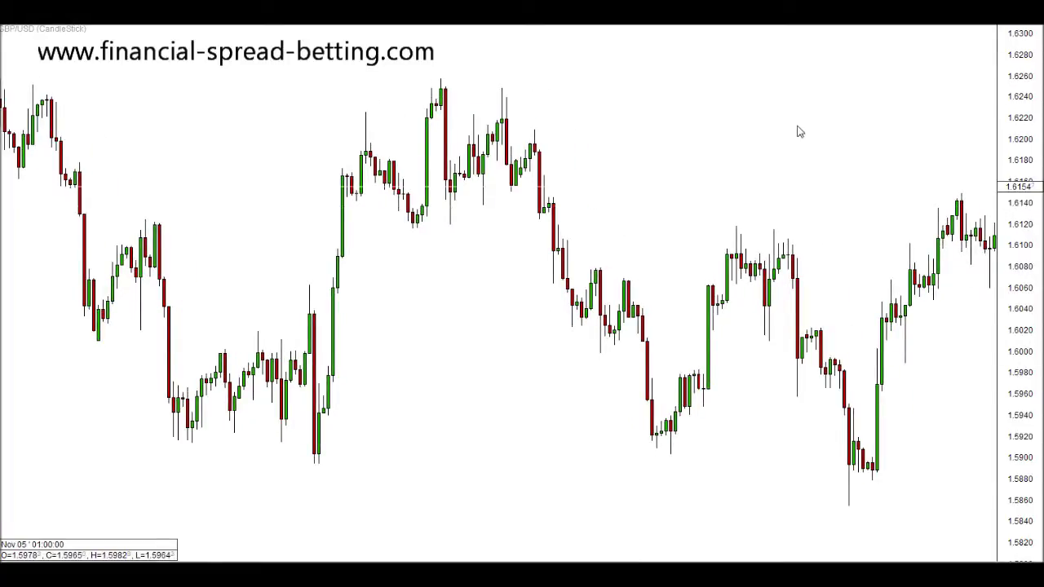
pyautogui.click(1019, 26)
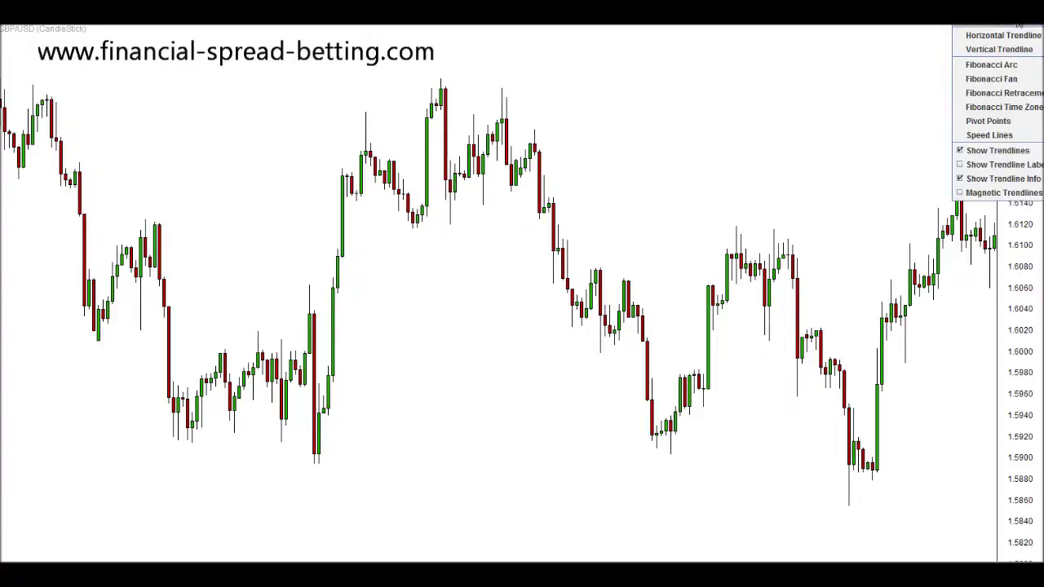
pyautogui.click(1003, 35)
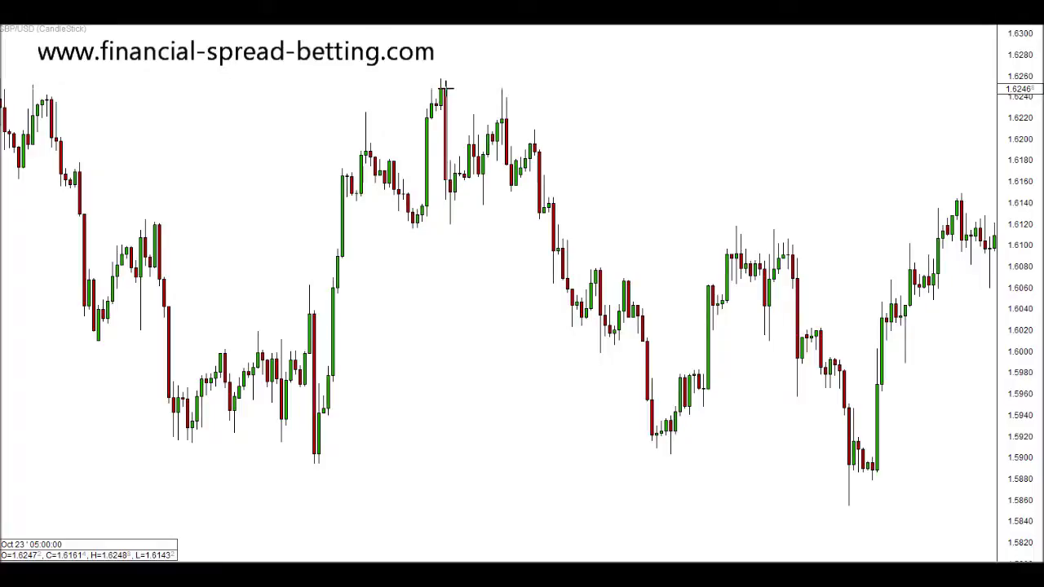
pyautogui.moveTo(443, 87); pyautogui.dragTo(795, 261)
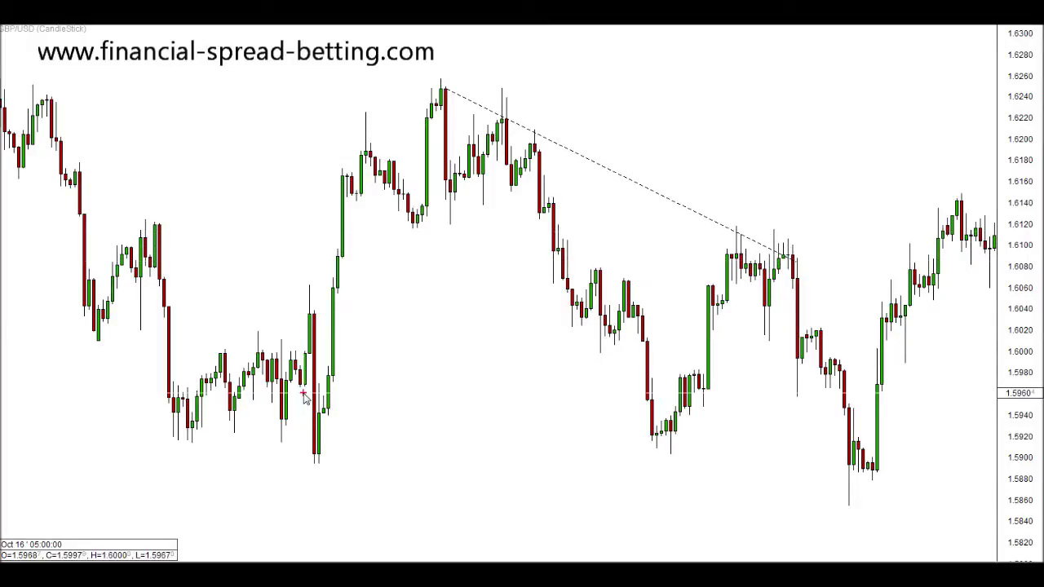
# Trace the two late-October peaks in red, mark and join their highs along the descending trendline, and clear the sketch
pyautogui.moveTo(415, 219)
pyautogui.mouseDown()
pyautogui.moveTo(441, 96)
pyautogui.moveTo(455, 195)
pyautogui.moveTo(498, 123)
pyautogui.moveTo(519, 181)
pyautogui.mouseUp()
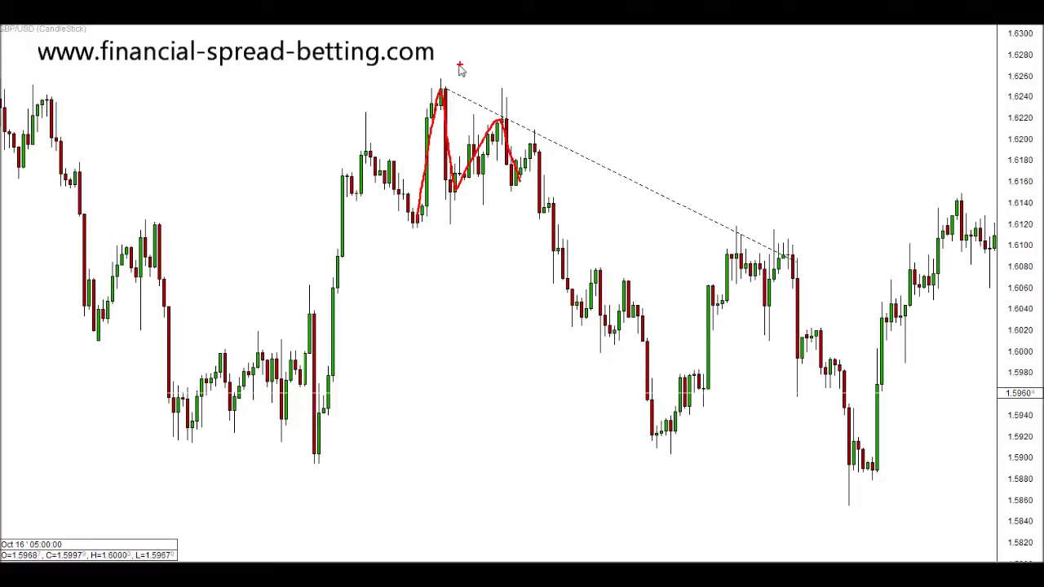
pyautogui.moveTo(460, 65); pyautogui.dragTo(442, 85)
pyautogui.moveTo(527, 84); pyautogui.dragTo(505, 107)
pyautogui.moveTo(441, 87); pyautogui.dragTo(501, 109)
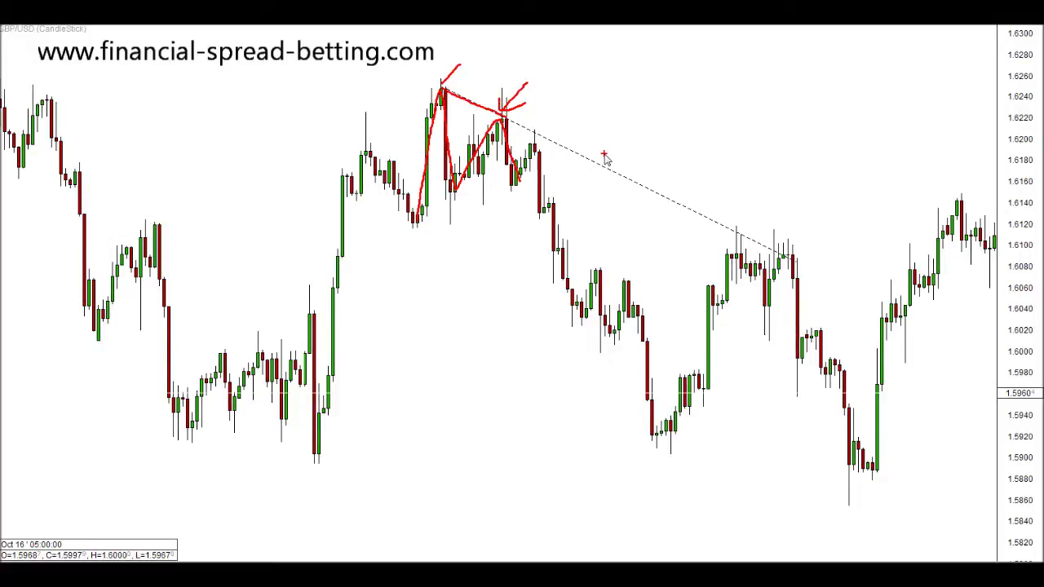
pyautogui.press('Escape')
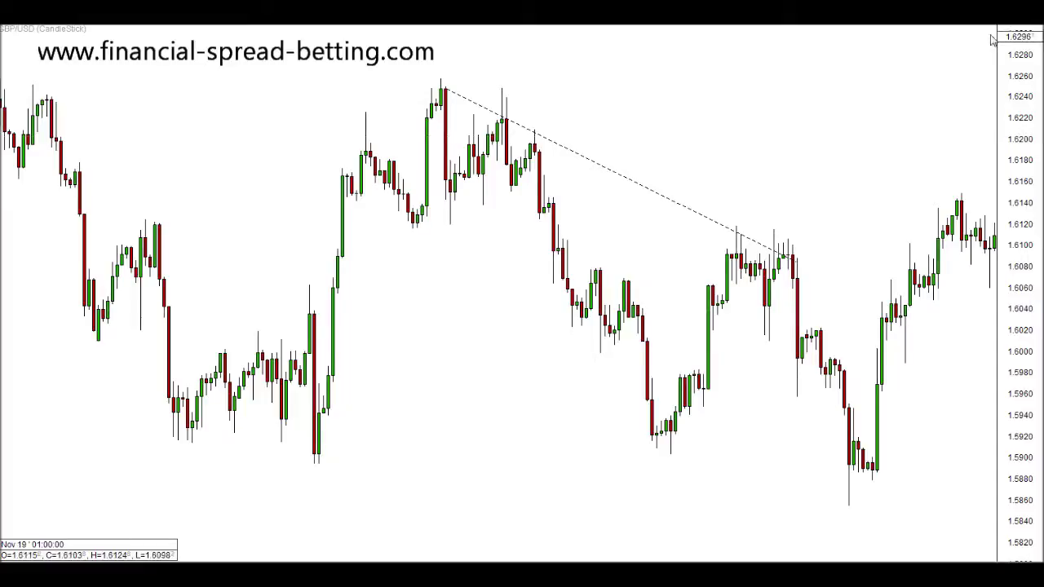
# Draw a rising trendline from the October low at about 1.6124 through the next higher low to about 1.6222
pyautogui.click(936, 16)
pyautogui.click(980, 25)
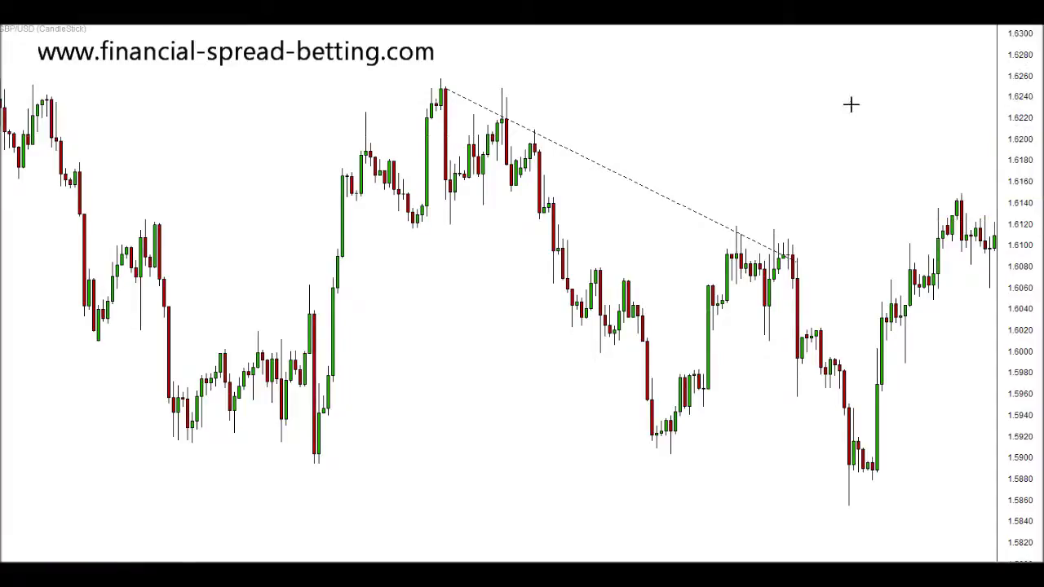
pyautogui.moveTo(416, 219); pyautogui.dragTo(563, 113)
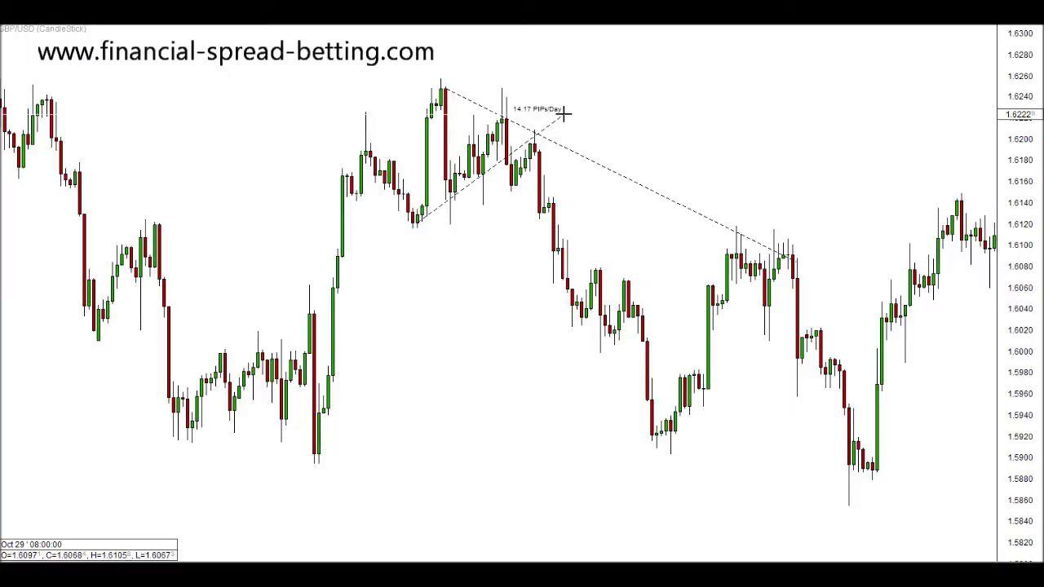
pyautogui.moveTo(564, 113); pyautogui.dragTo(563, 113)
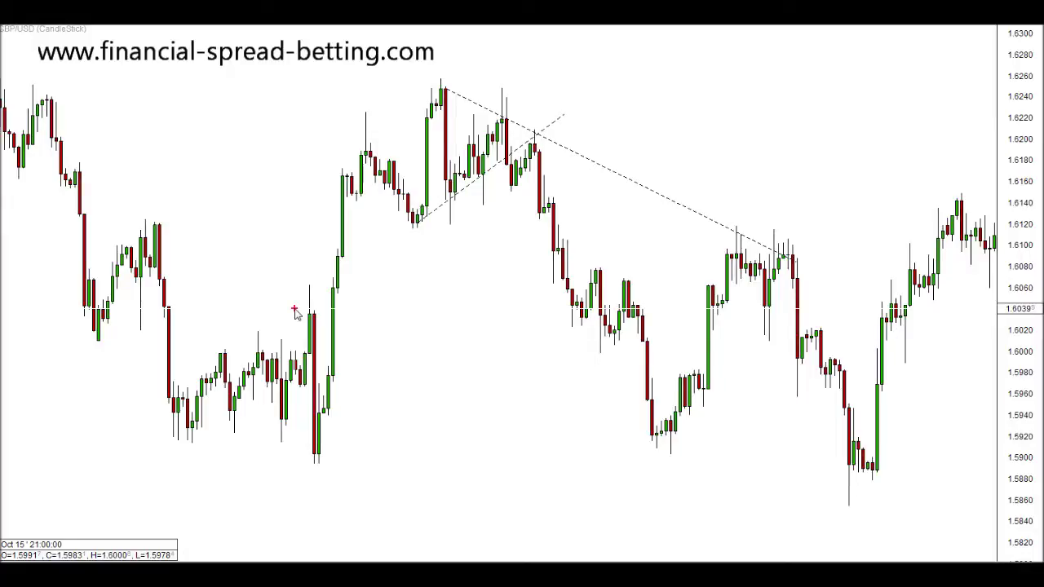
# Trace the converging trendlines as a red triangle and mark with arrows the lows and high that test them
pyautogui.moveTo(420, 234)
pyautogui.mouseDown()
pyautogui.moveTo(420, 267)
pyautogui.moveTo(412, 250)
pyautogui.moveTo(431, 244)
pyautogui.mouseUp()
pyautogui.moveTo(462, 204)
pyautogui.mouseDown()
pyautogui.moveTo(481, 231)
pyautogui.moveTo(472, 200)
pyautogui.moveTo(466, 211)
pyautogui.moveTo(451, 194)
pyautogui.mouseUp()
pyautogui.moveTo(444, 88)
pyautogui.mouseDown()
pyautogui.moveTo(537, 133)
pyautogui.moveTo(436, 207)
pyautogui.mouseUp()
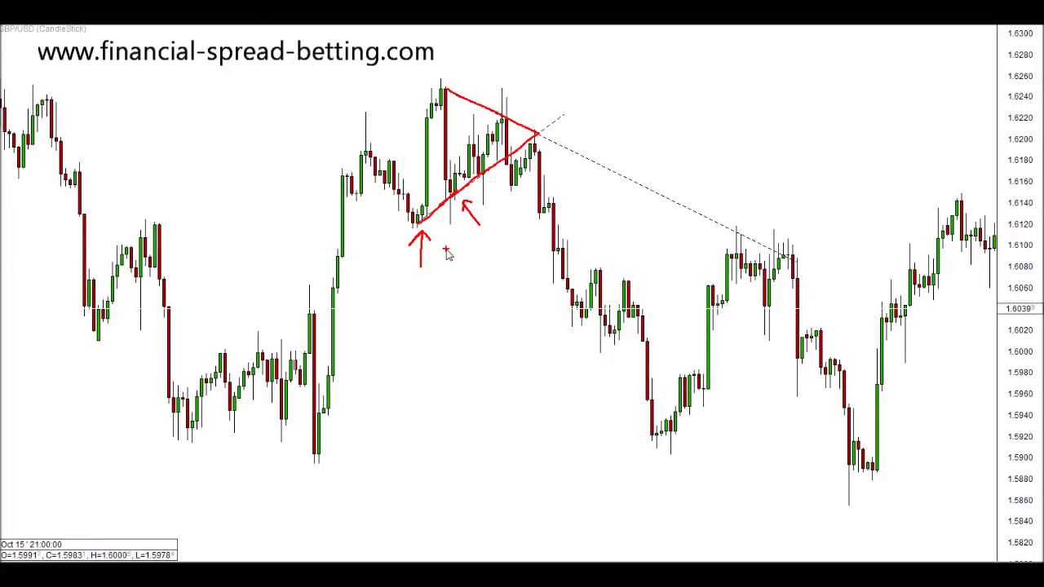
pyautogui.moveTo(515, 74)
pyautogui.mouseDown()
pyautogui.moveTo(505, 96)
pyautogui.moveTo(512, 90)
pyautogui.mouseUp()
pyautogui.moveTo(452, 227)
pyautogui.mouseDown()
pyautogui.moveTo(451, 245)
pyautogui.moveTo(452, 223)
pyautogui.moveTo(458, 237)
pyautogui.mouseUp()
pyautogui.moveTo(492, 201)
pyautogui.mouseDown()
pyautogui.moveTo(507, 212)
pyautogui.moveTo(490, 212)
pyautogui.mouseUp()
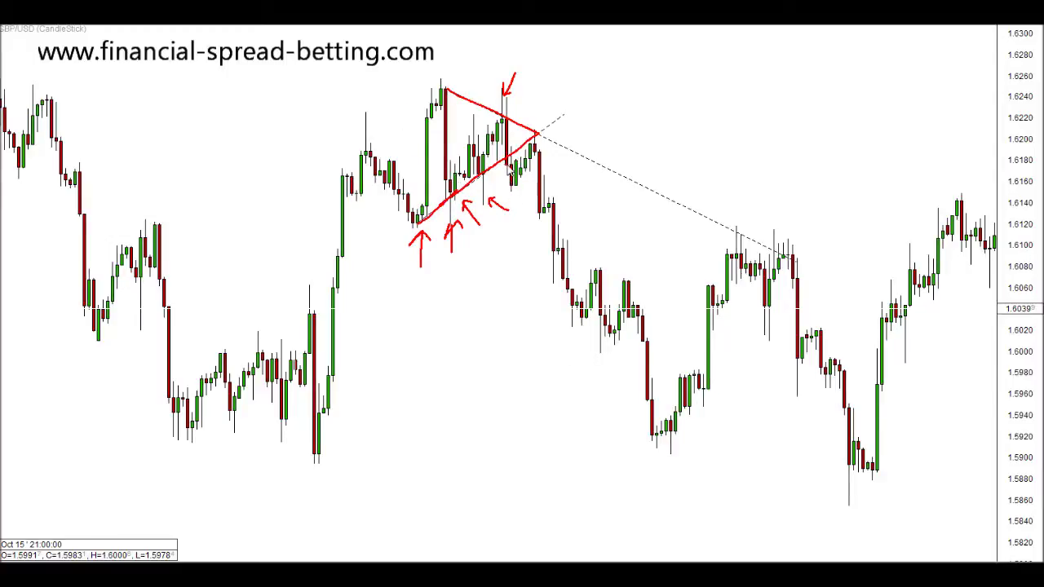
# Sketch red breakout arrows downward below the triangle and upward above its descending edge, and clear all the red markings
pyautogui.moveTo(524, 161); pyautogui.dragTo(626, 322)
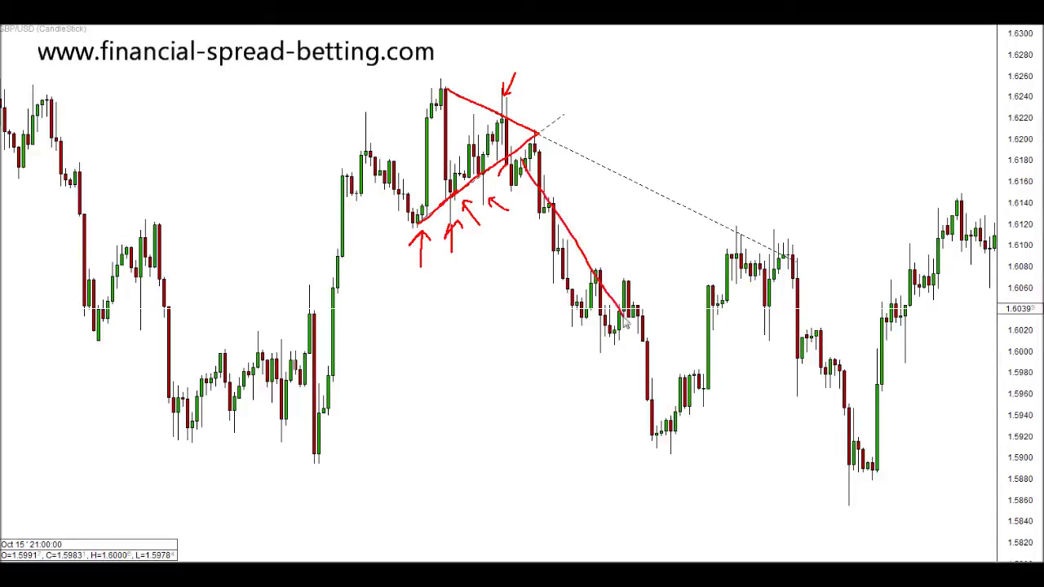
pyautogui.moveTo(612, 272)
pyautogui.mouseDown()
pyautogui.moveTo(625, 321)
pyautogui.moveTo(579, 306)
pyautogui.mouseUp()
pyautogui.moveTo(470, 86)
pyautogui.mouseDown()
pyautogui.moveTo(516, 113)
pyautogui.moveTo(510, 124)
pyautogui.moveTo(476, 100)
pyautogui.mouseUp()
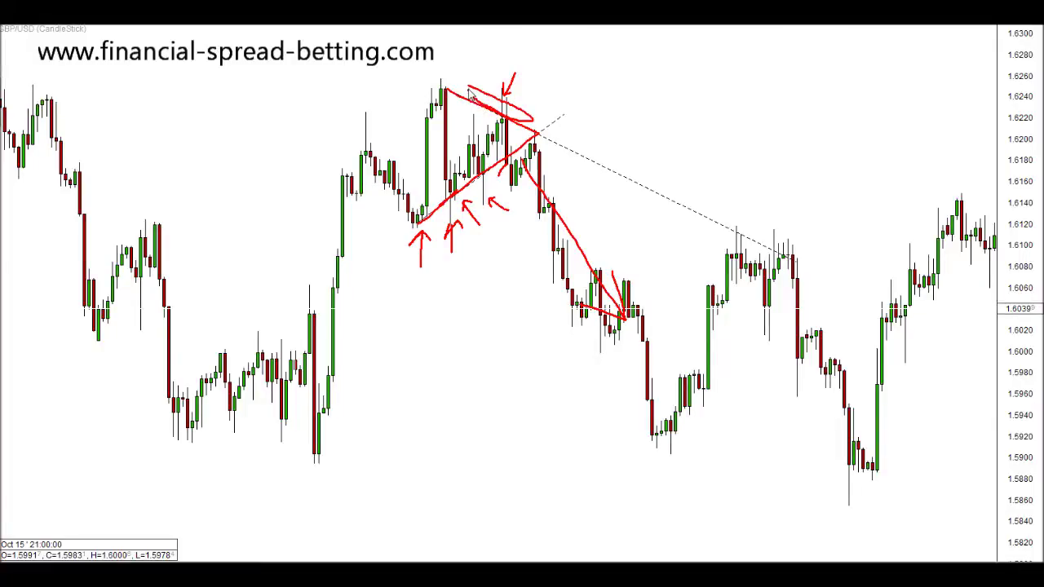
pyautogui.moveTo(540, 118)
pyautogui.mouseDown()
pyautogui.moveTo(599, 58)
pyautogui.moveTo(601, 75)
pyautogui.mouseUp()
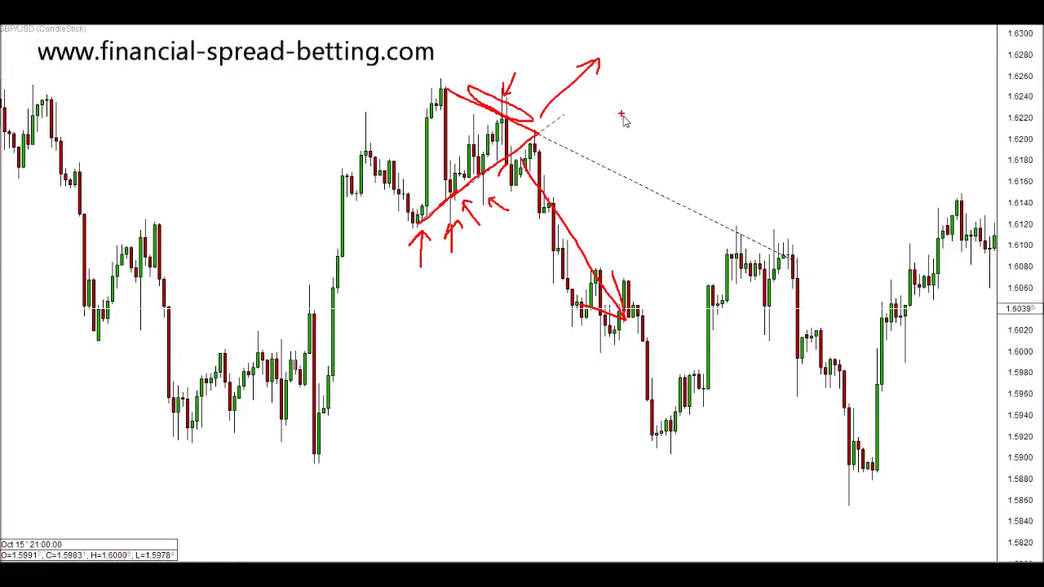
pyautogui.press('Escape')
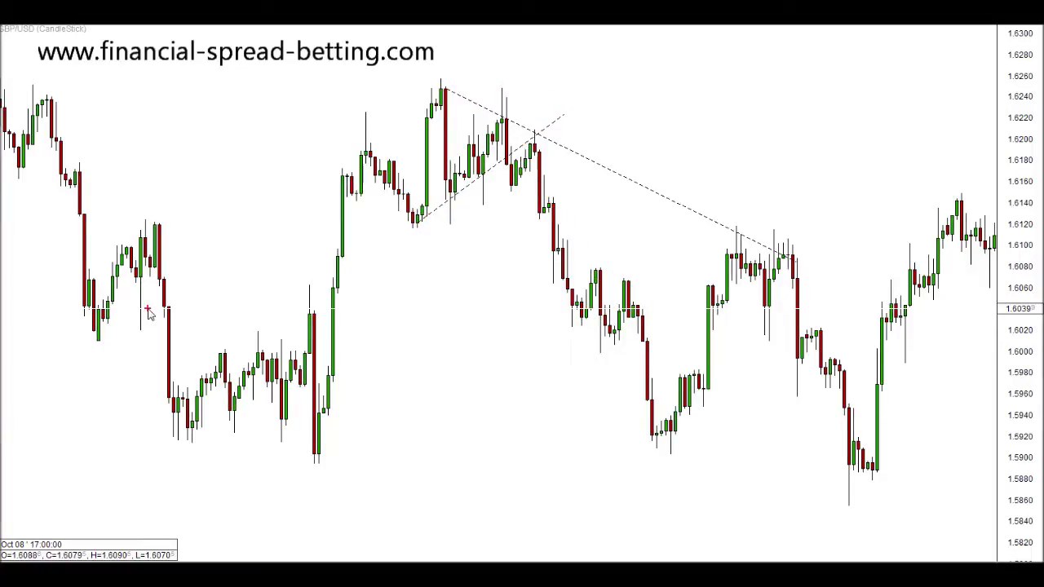
# Trace the rising trendline in red, clear the trace, and remove that trendline from the chart
pyautogui.moveTo(416, 222); pyautogui.dragTo(548, 122)
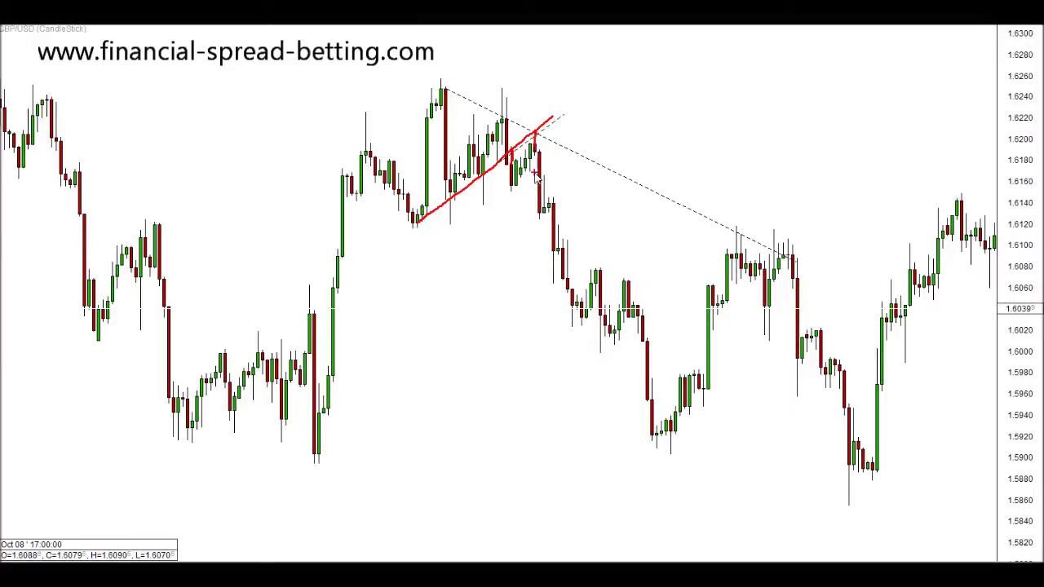
pyautogui.press('Escape')
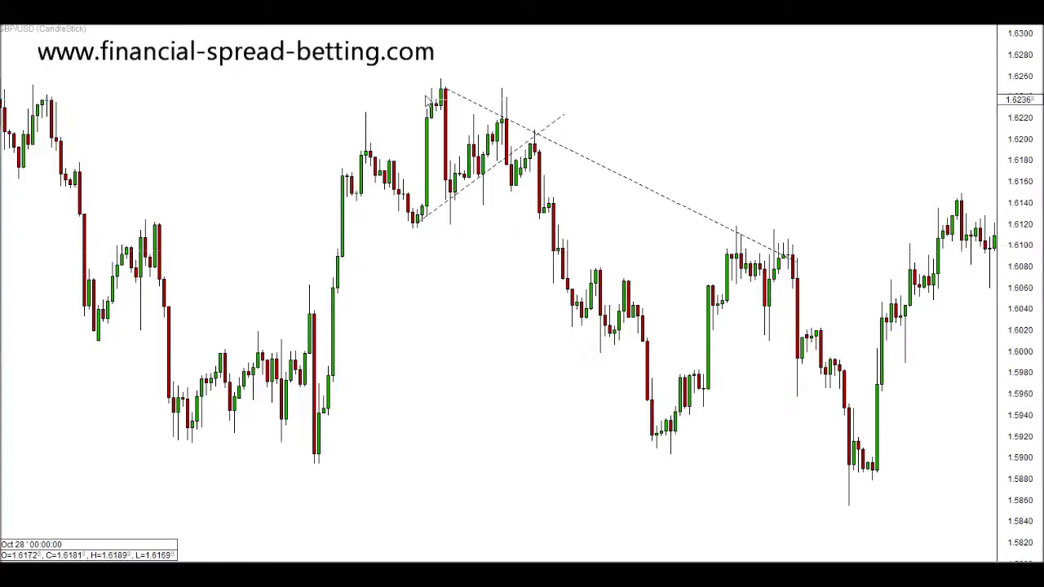
pyautogui.rightClick(443, 210)
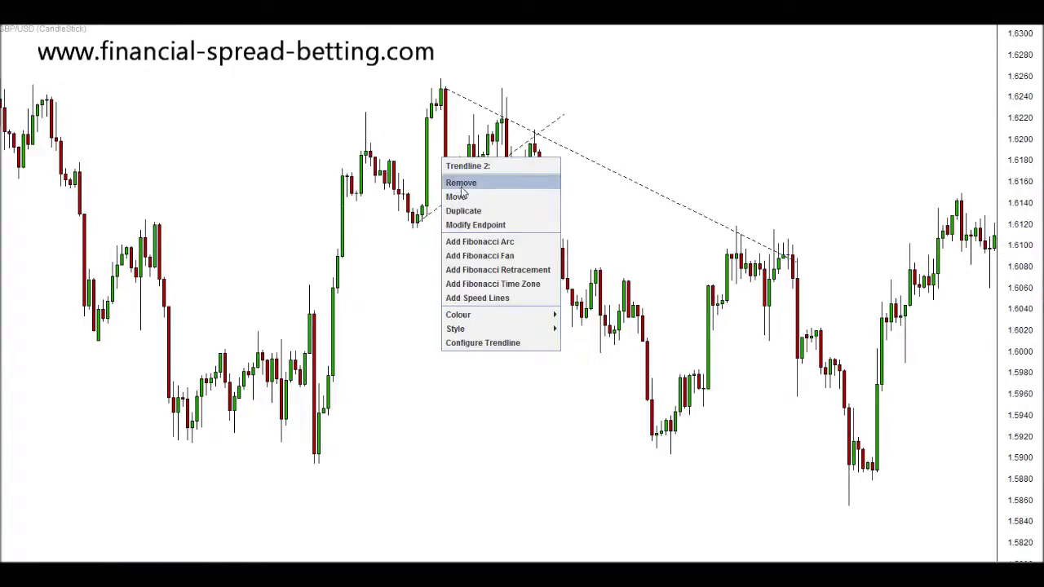
pyautogui.click(459, 184)
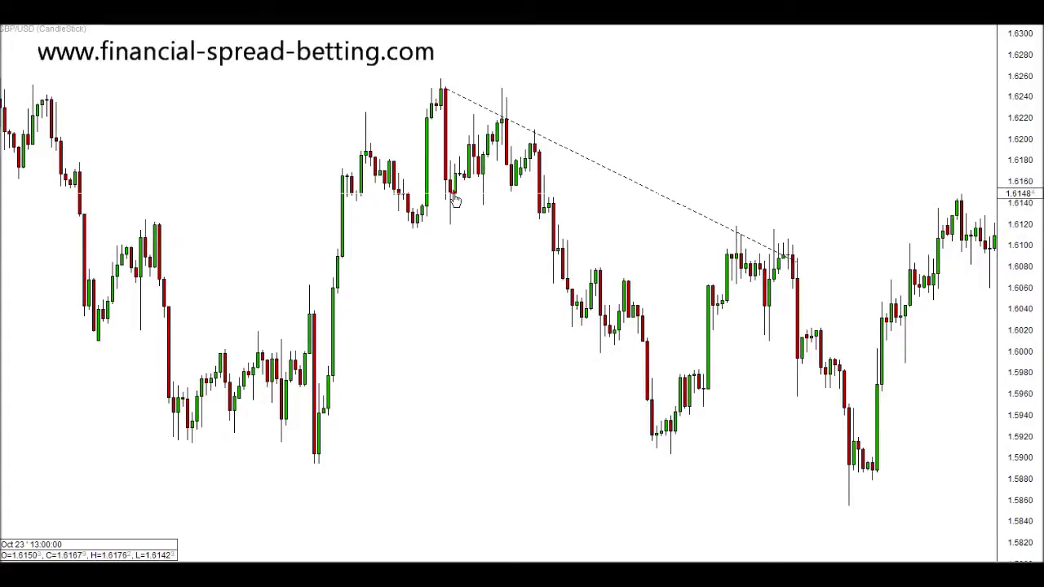
# Trace the late-October swings in red, sketch a shallower support line under their two lows, and clear the sketch
pyautogui.moveTo(422, 226)
pyautogui.mouseDown()
pyautogui.moveTo(441, 98)
pyautogui.moveTo(450, 206)
pyautogui.moveTo(500, 122)
pyautogui.moveTo(519, 182)
pyautogui.moveTo(535, 154)
pyautogui.mouseUp()
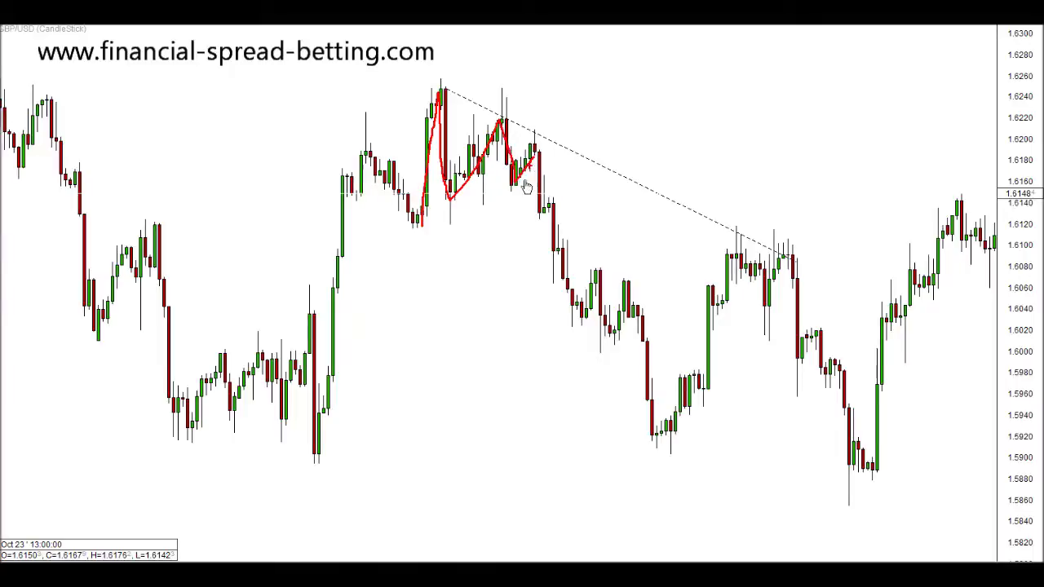
pyautogui.moveTo(445, 201); pyautogui.dragTo(599, 163)
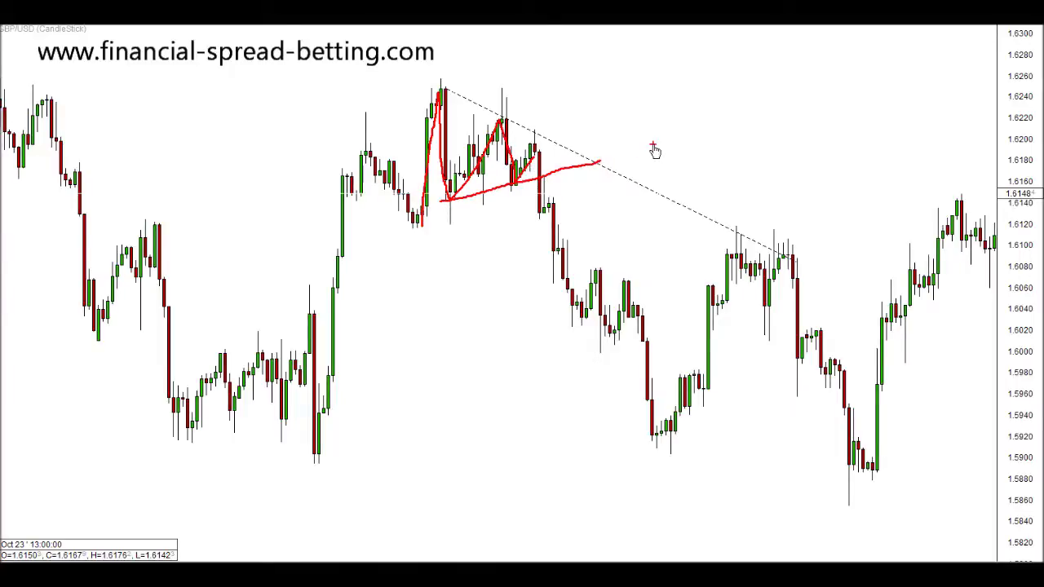
pyautogui.press('Escape')
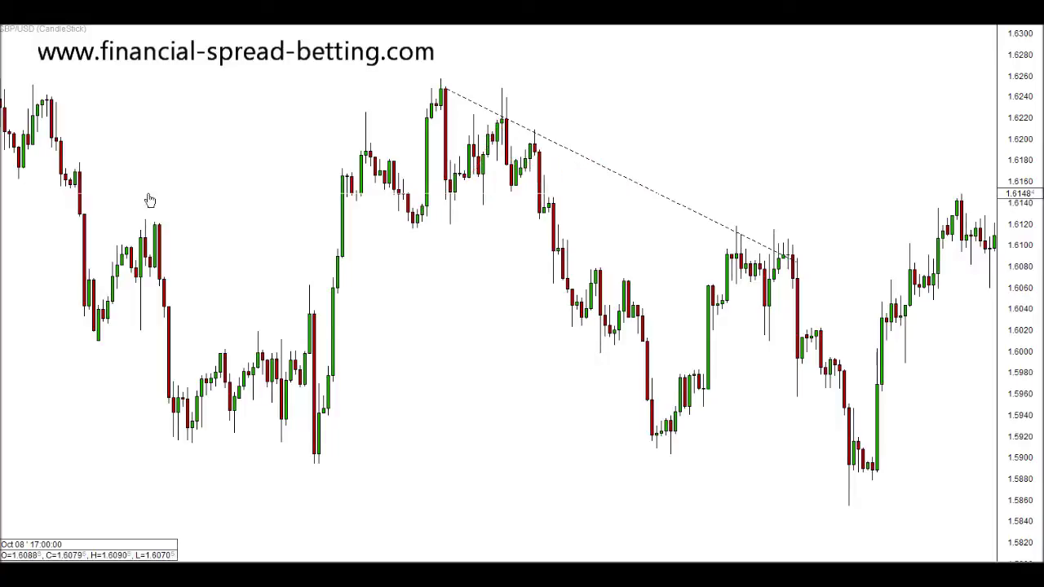
# Draw a shallow rising trendline from the October 23 low at about 1.6148 through the next low to about 1.6186
pyautogui.click(1025, 25)
pyautogui.click(1024, 25)
pyautogui.moveTo(452, 195); pyautogui.dragTo(713, 154)
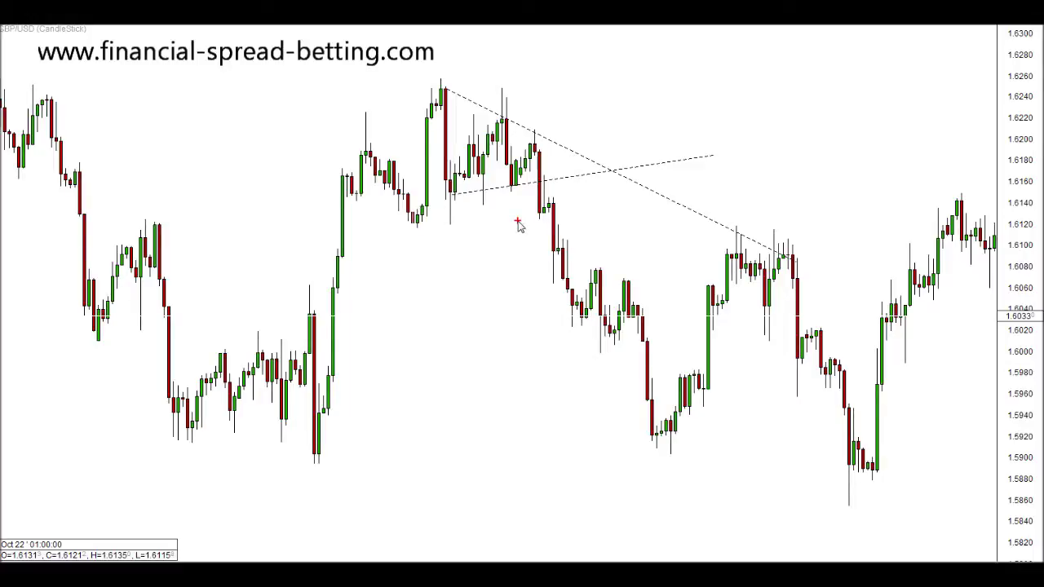
# Mark in red the candle breaking below the shallow support line and the fall that follows, and clear the markings
pyautogui.moveTo(512, 228); pyautogui.dragTo(531, 219)
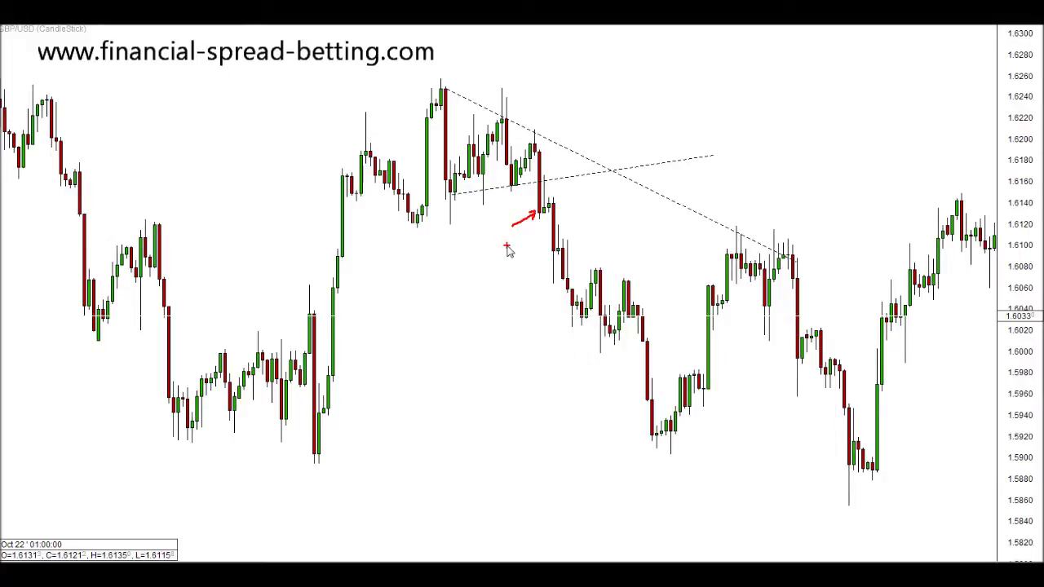
pyautogui.moveTo(512, 185); pyautogui.dragTo(672, 152)
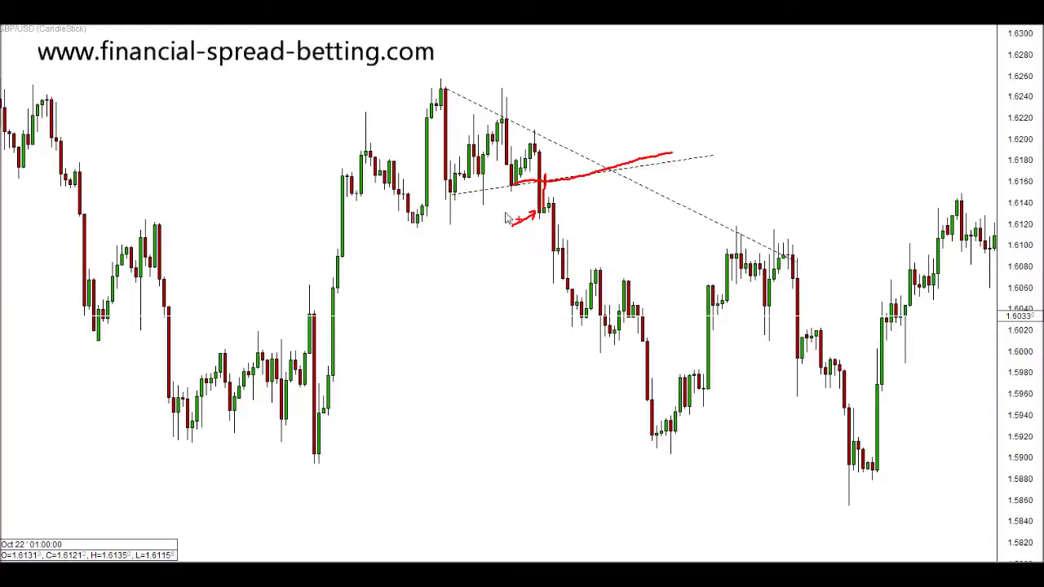
pyautogui.moveTo(560, 217)
pyautogui.mouseDown()
pyautogui.moveTo(638, 341)
pyautogui.moveTo(586, 334)
pyautogui.mouseUp()
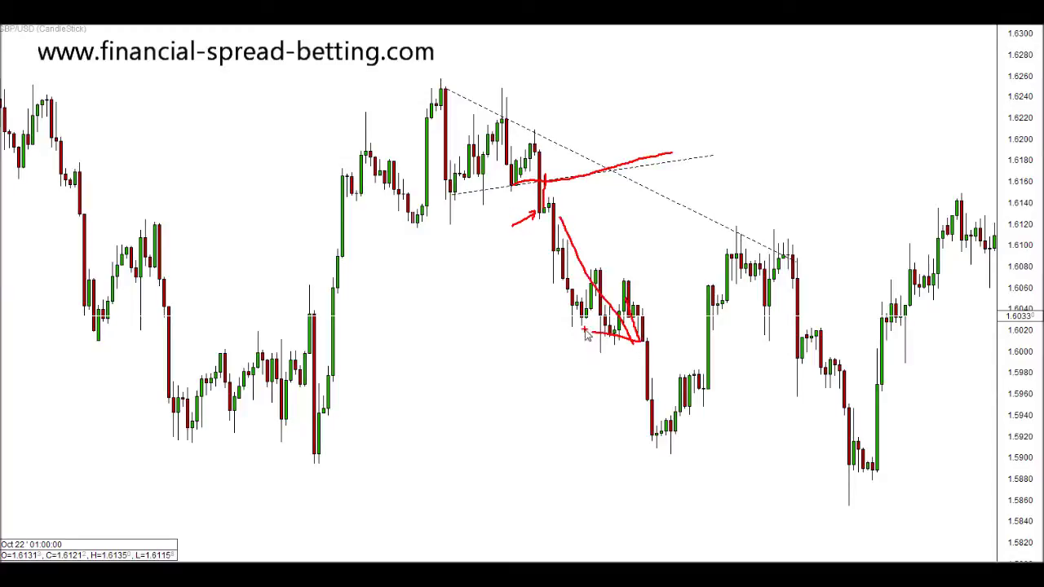
pyautogui.press('Escape')
# Circle the November highs testing the descending trendline, mark their wicks and the following drop in red, and clear the sketch
pyautogui.moveTo(584, 434); pyautogui.dragTo(528, 434)
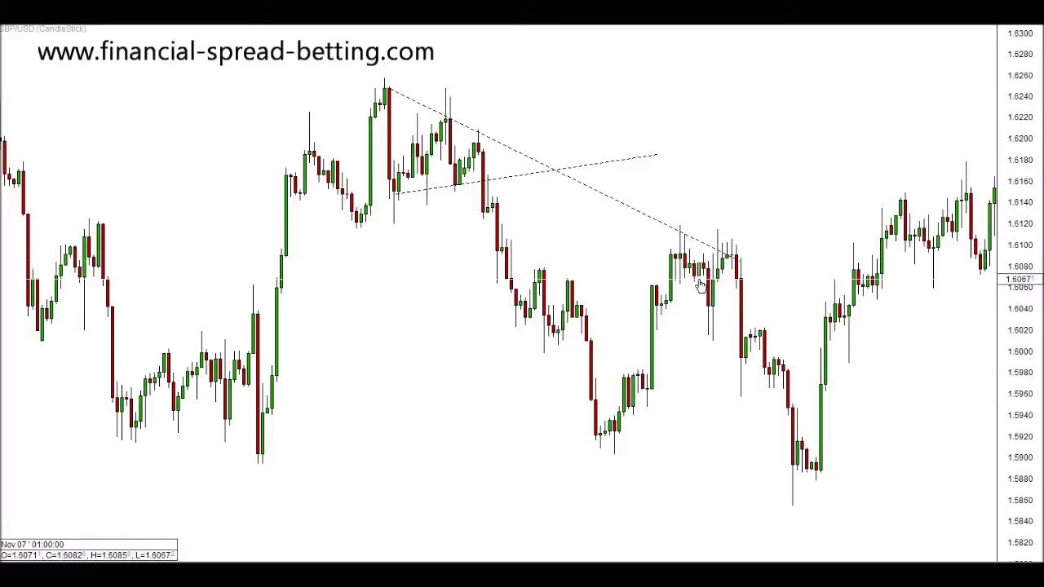
pyautogui.moveTo(725, 199)
pyautogui.mouseDown()
pyautogui.moveTo(643, 214)
pyautogui.moveTo(802, 280)
pyautogui.moveTo(761, 199)
pyautogui.mouseUp()
pyautogui.moveTo(680, 227)
pyautogui.mouseDown()
pyautogui.moveTo(679, 251)
pyautogui.moveTo(718, 254)
pyautogui.moveTo(726, 243)
pyautogui.moveTo(731, 254)
pyautogui.mouseUp()
pyautogui.moveTo(750, 289); pyautogui.dragTo(824, 424)
pyautogui.moveTo(807, 371)
pyautogui.mouseDown()
pyautogui.moveTo(826, 428)
pyautogui.moveTo(785, 416)
pyautogui.mouseUp()
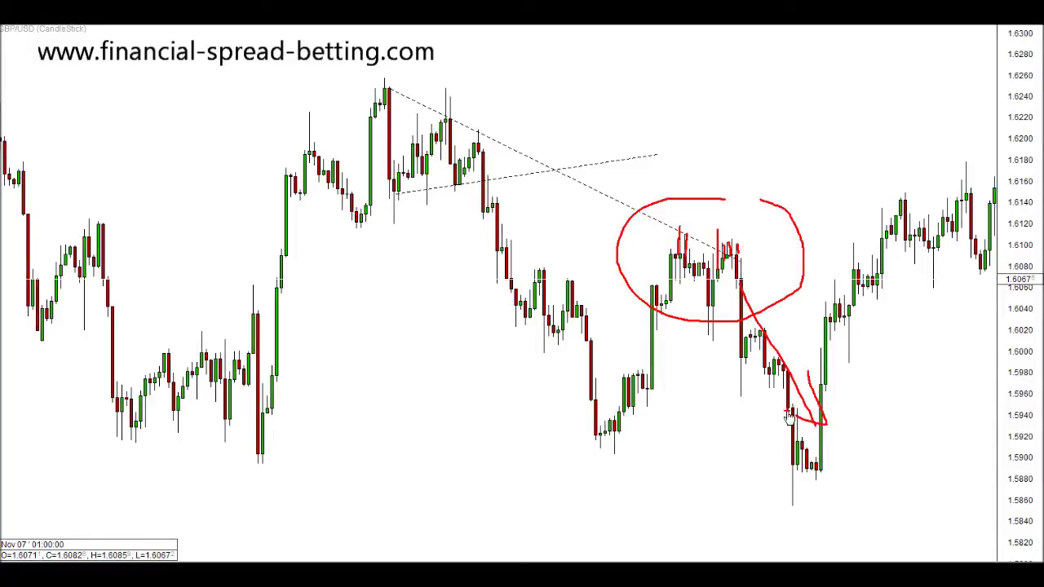
pyautogui.press('Escape')
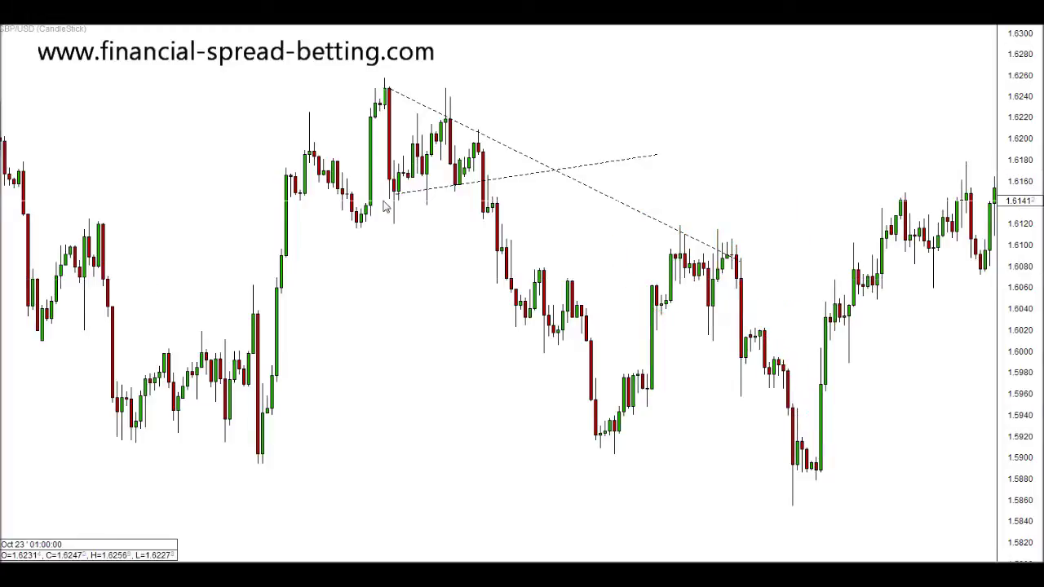
# Draw a long rising trendline from the October 23 low along the shallow support line to the later high near 1.6243
pyautogui.moveTo(689, 571); pyautogui.dragTo(710, 571)
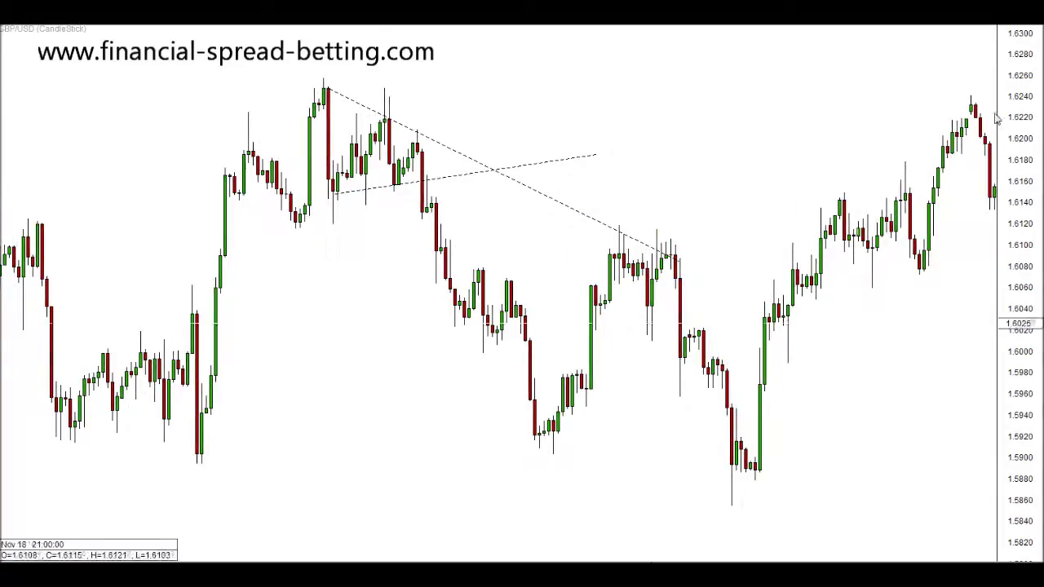
pyautogui.click(934, 18)
pyautogui.click(956, 23)
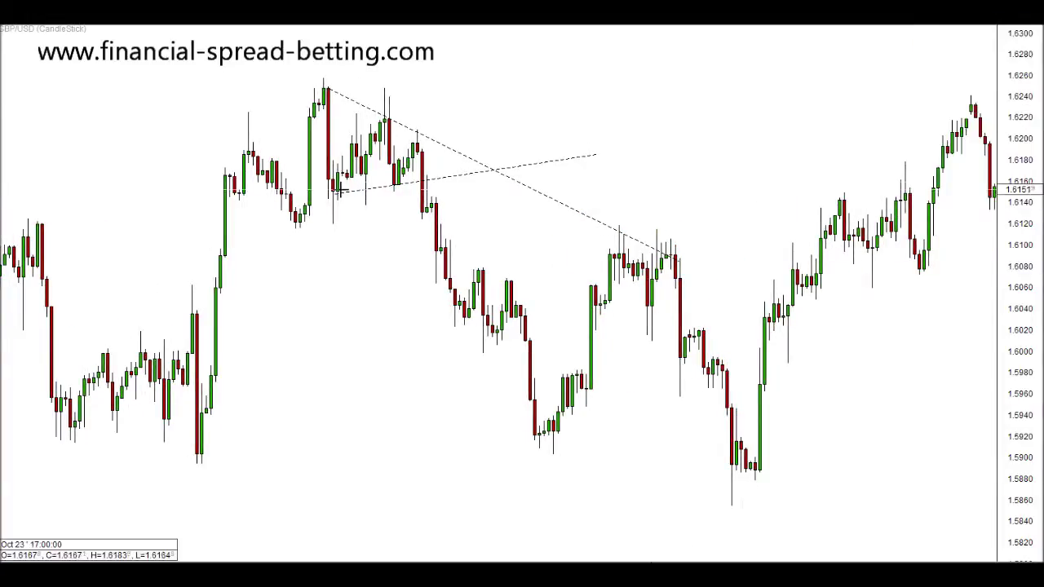
pyautogui.moveTo(334, 194); pyautogui.dragTo(984, 93)
# Mark the later high touching the long rising trendline with a red arrow, trace its peak, and clear the sketch
pyautogui.hscroll(5, 498, 294)
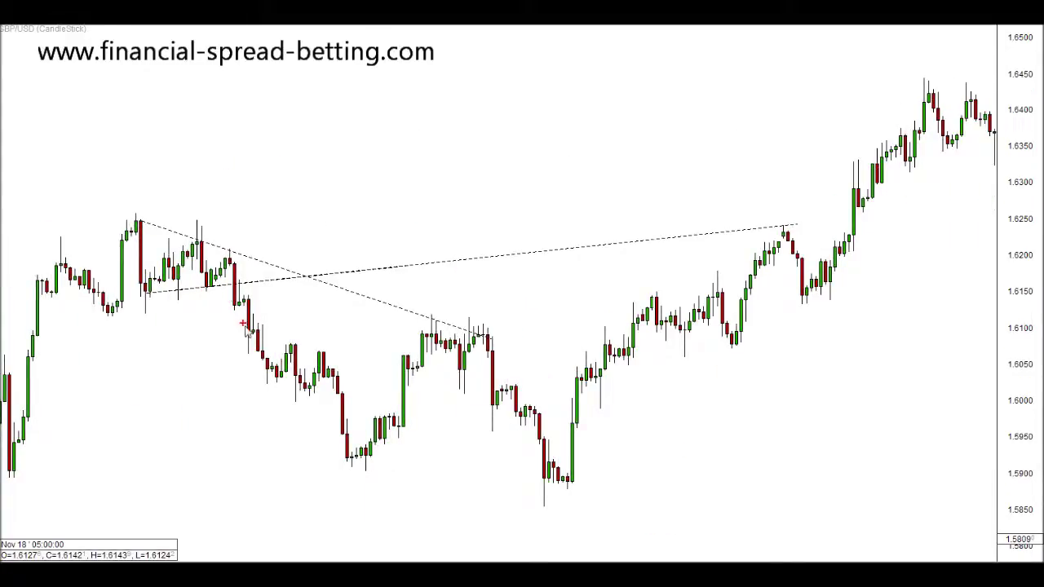
pyautogui.moveTo(767, 187)
pyautogui.mouseDown()
pyautogui.moveTo(788, 226)
pyautogui.moveTo(790, 214)
pyautogui.moveTo(768, 221)
pyautogui.mouseUp()
pyautogui.moveTo(730, 340)
pyautogui.mouseDown()
pyautogui.moveTo(785, 230)
pyautogui.moveTo(804, 292)
pyautogui.mouseUp()
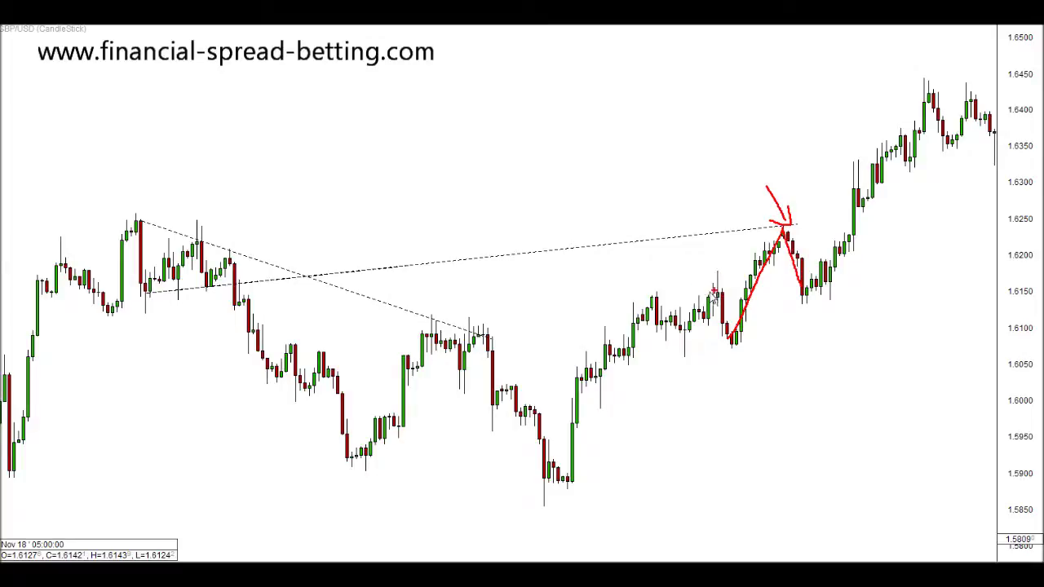
pyautogui.press('Escape')
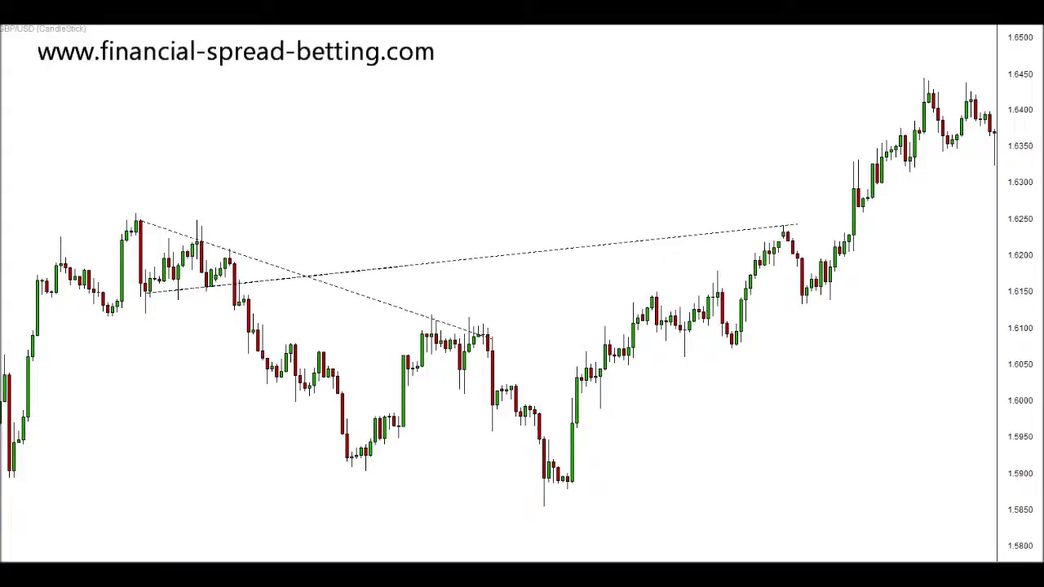
# Remove all trendlines from the GBP/USD chart
pyautogui.hscroll(-4, 499, 293)
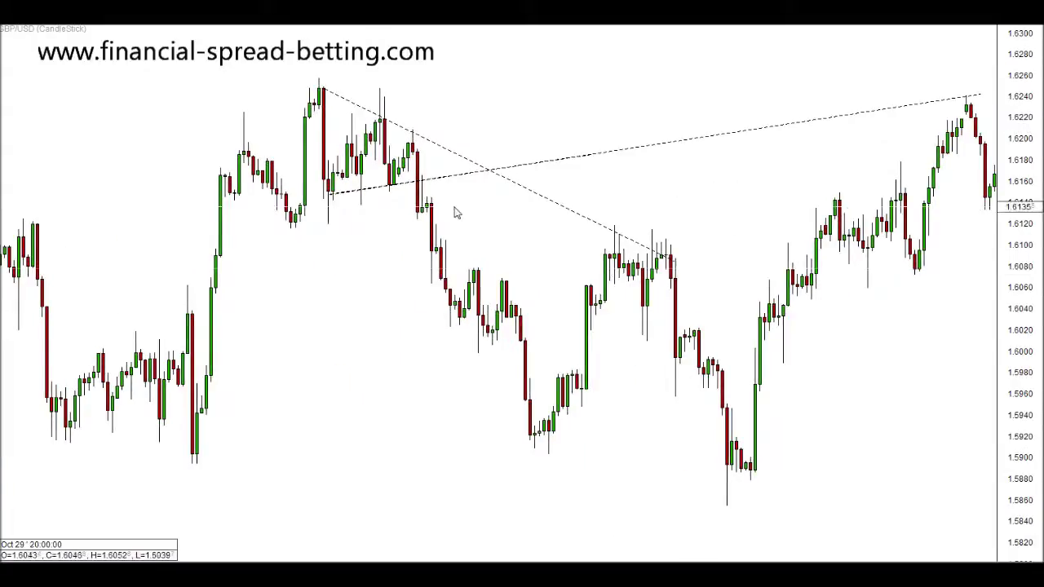
pyautogui.click(1003, 32)
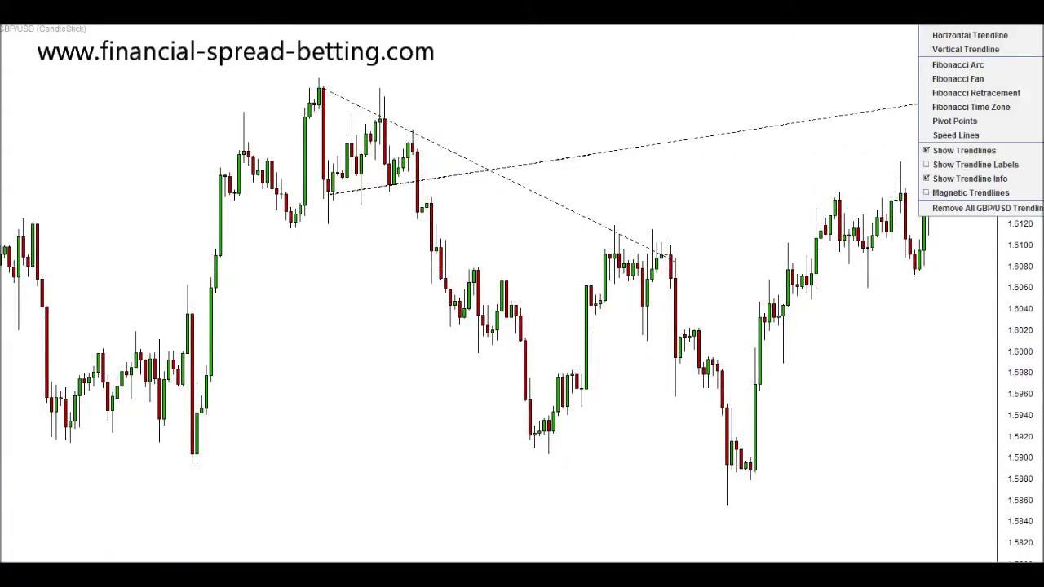
pyautogui.click(979, 209)
# Draw a flat resistance trendline at about 1.6090 along the early November highs, extending it to the later price recovery
pyautogui.hscroll(3, 499, 294)
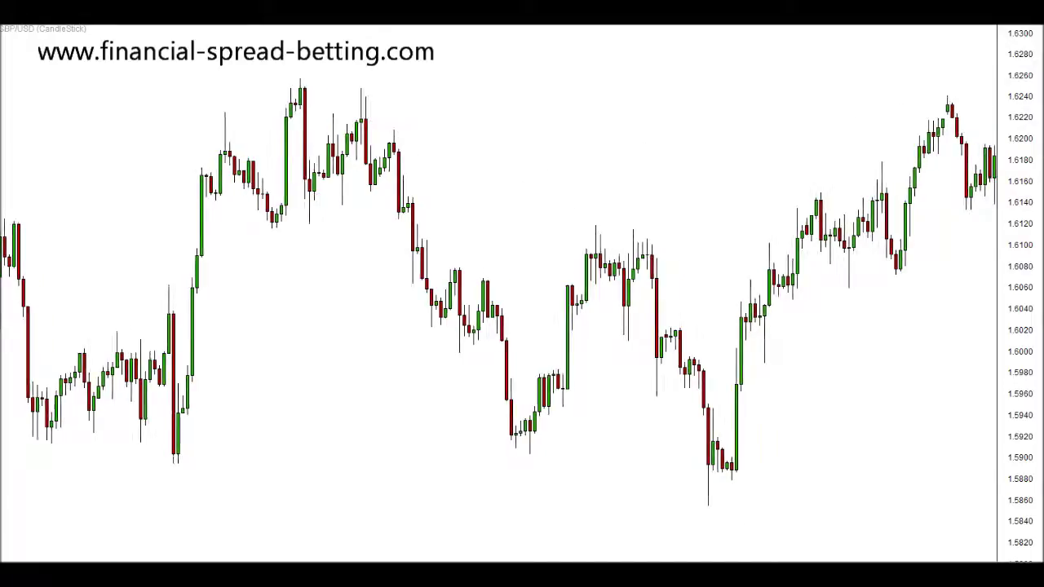
pyautogui.click(1020, 29)
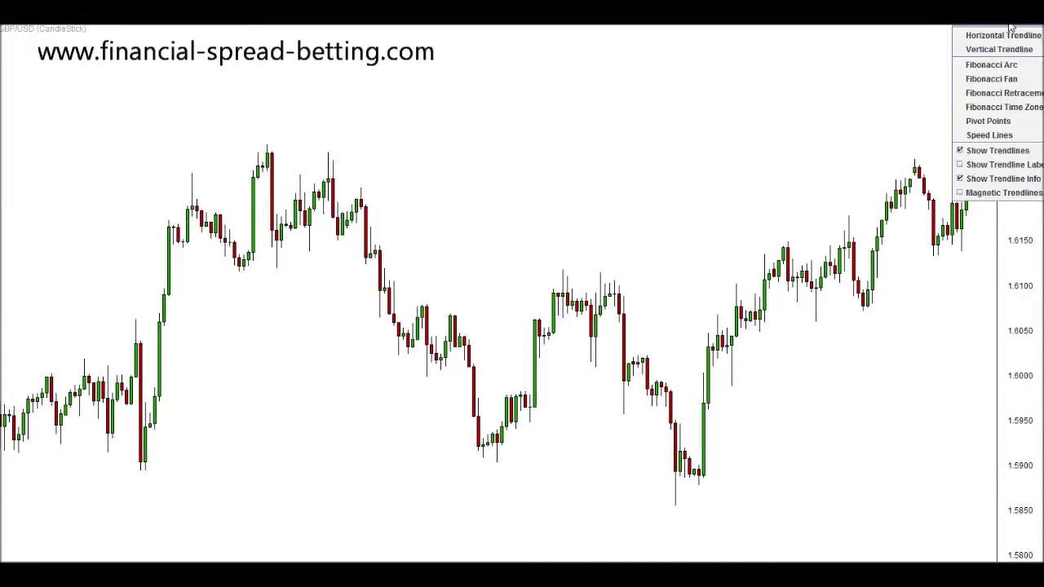
pyautogui.click(1003, 35)
pyautogui.moveTo(525, 291); pyautogui.dragTo(769, 293)
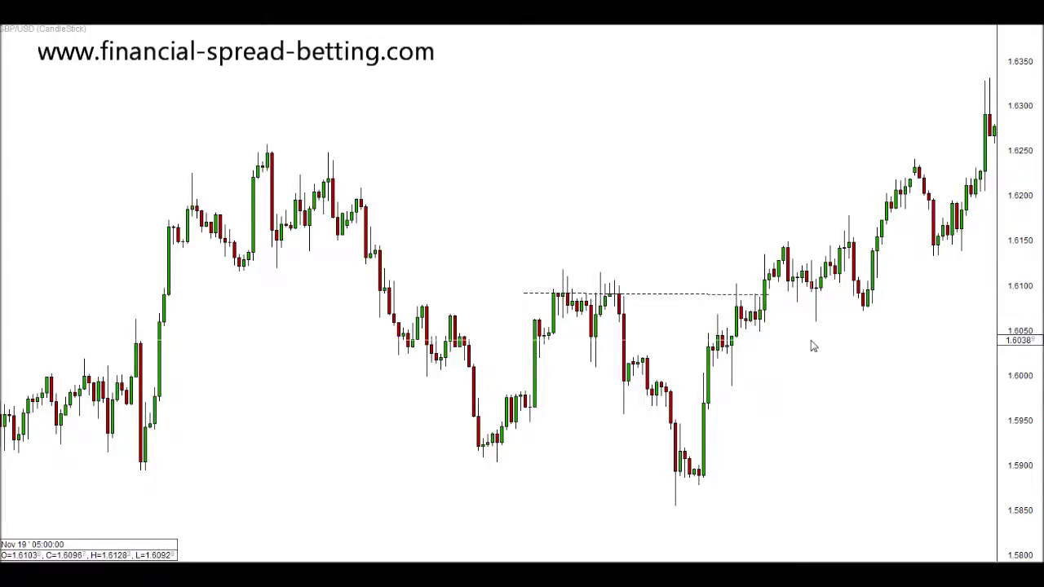
# Draw a rising trendline from about 1.5965 through the higher lows to about 1.6190, outline the resulting triangle in red, and clear the outline
pyautogui.click(1038, 30)
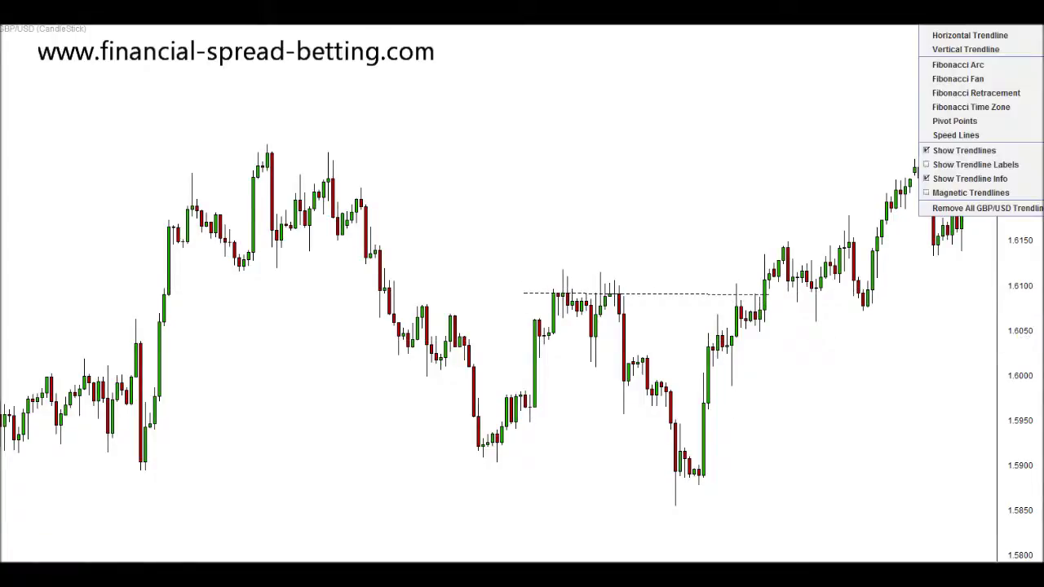
pyautogui.click(1036, 28)
pyautogui.moveTo(536, 408); pyautogui.dragTo(711, 203)
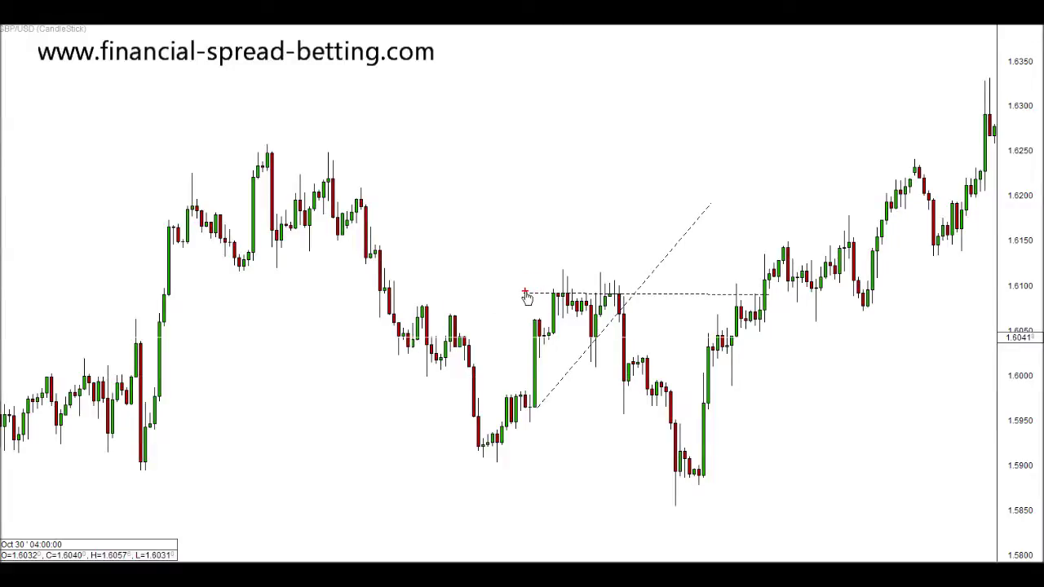
pyautogui.moveTo(524, 292)
pyautogui.mouseDown()
pyautogui.moveTo(633, 293)
pyautogui.moveTo(528, 410)
pyautogui.mouseUp()
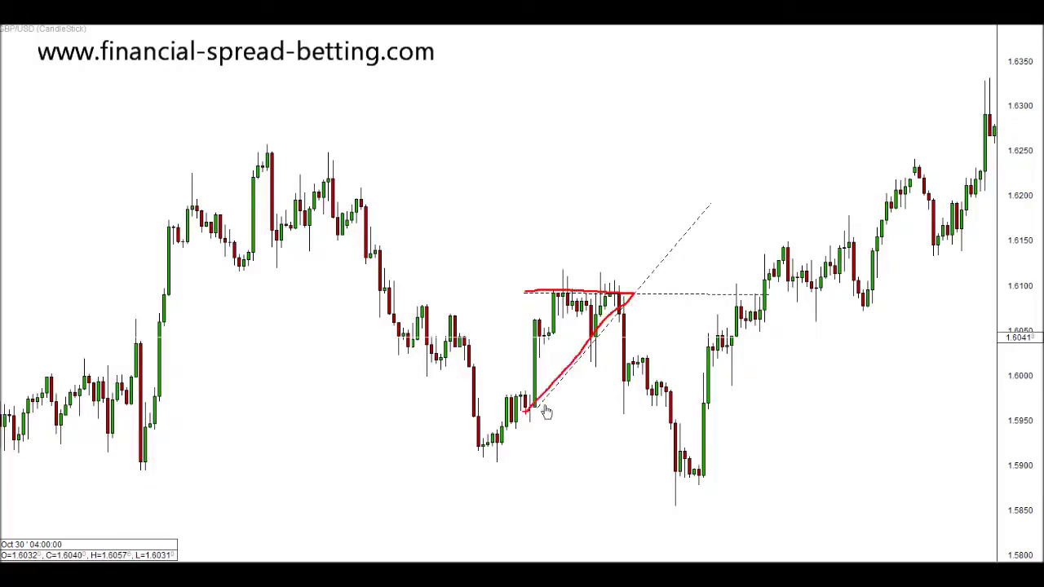
pyautogui.press('Escape')
# Trace the triangle's rising lows and flat resistance in red, and sketch the downward breakout through the rising support line
pyautogui.moveTo(488, 454)
pyautogui.mouseDown()
pyautogui.moveTo(523, 386)
pyautogui.moveTo(533, 410)
pyautogui.moveTo(571, 313)
pyautogui.moveTo(593, 338)
pyautogui.mouseUp()
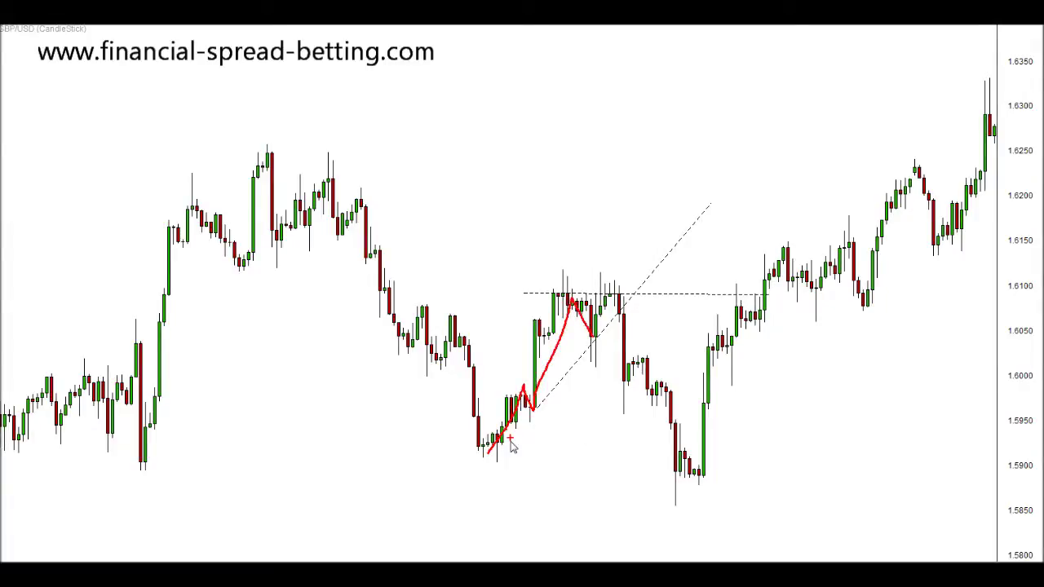
pyautogui.moveTo(536, 415)
pyautogui.mouseDown()
pyautogui.moveTo(606, 341)
pyautogui.moveTo(651, 263)
pyautogui.mouseUp()
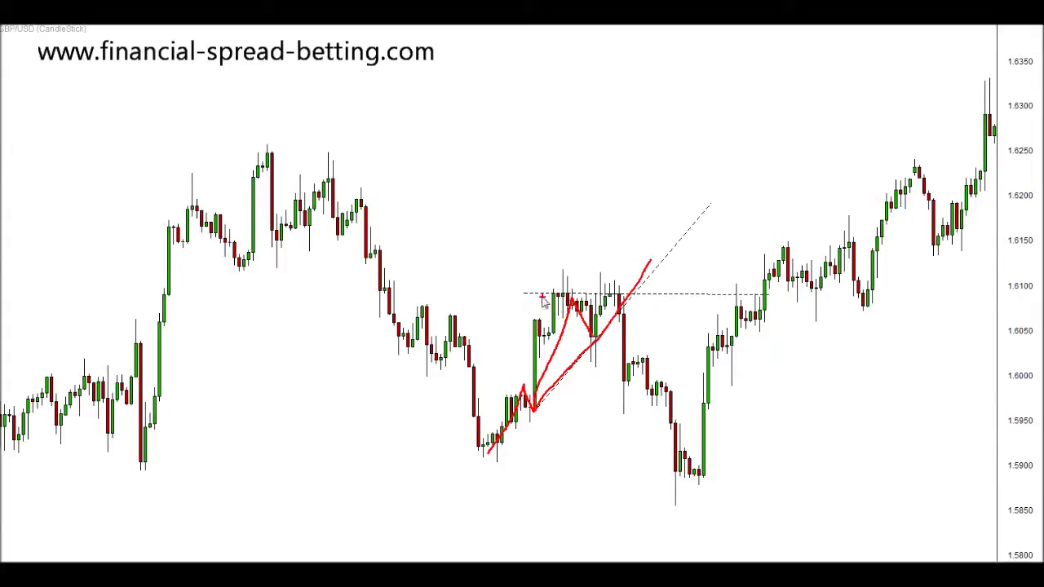
pyautogui.moveTo(548, 296); pyautogui.dragTo(577, 294)
pyautogui.moveTo(639, 295)
pyautogui.mouseDown()
pyautogui.moveTo(662, 295)
pyautogui.moveTo(633, 319)
pyautogui.moveTo(667, 446)
pyautogui.mouseUp()
pyautogui.moveTo(666, 390)
pyautogui.mouseDown()
pyautogui.moveTo(668, 446)
pyautogui.moveTo(649, 428)
pyautogui.mouseUp()
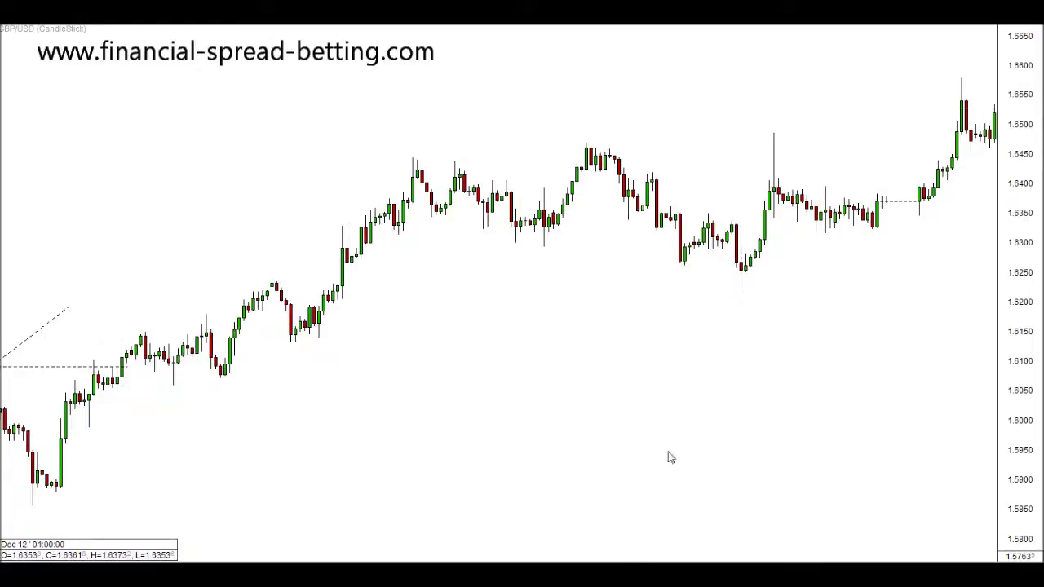
# Draw two converging descending trendlines around the early December pullback, from about 1.6420 to 1.6300 above and 1.6350 to 1.6280 below
pyautogui.click(930, 18)
pyautogui.click(1016, 26)
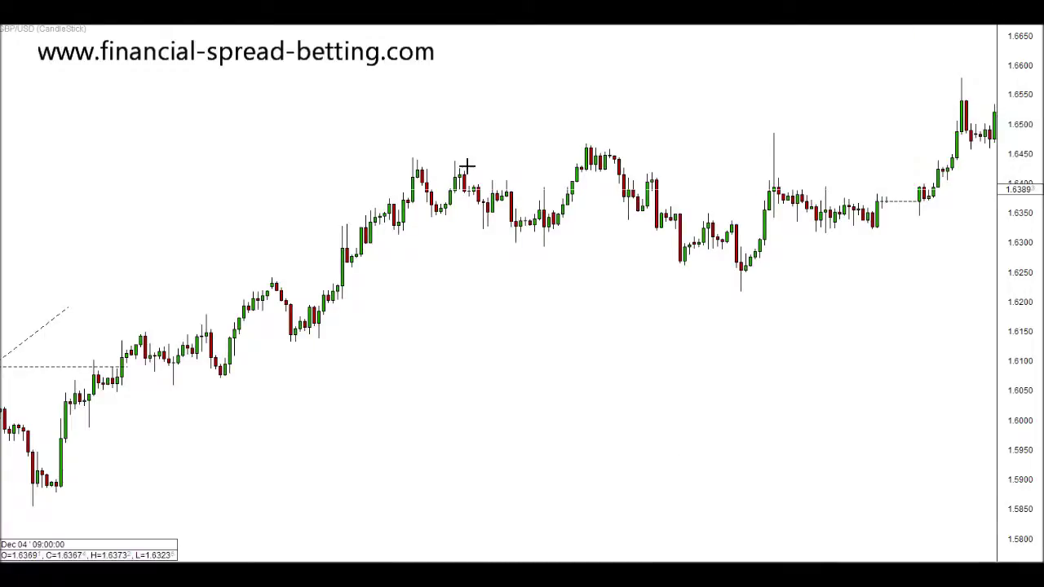
pyautogui.moveTo(459, 172); pyautogui.dragTo(646, 243)
pyautogui.click(930, 18)
pyautogui.click(1016, 26)
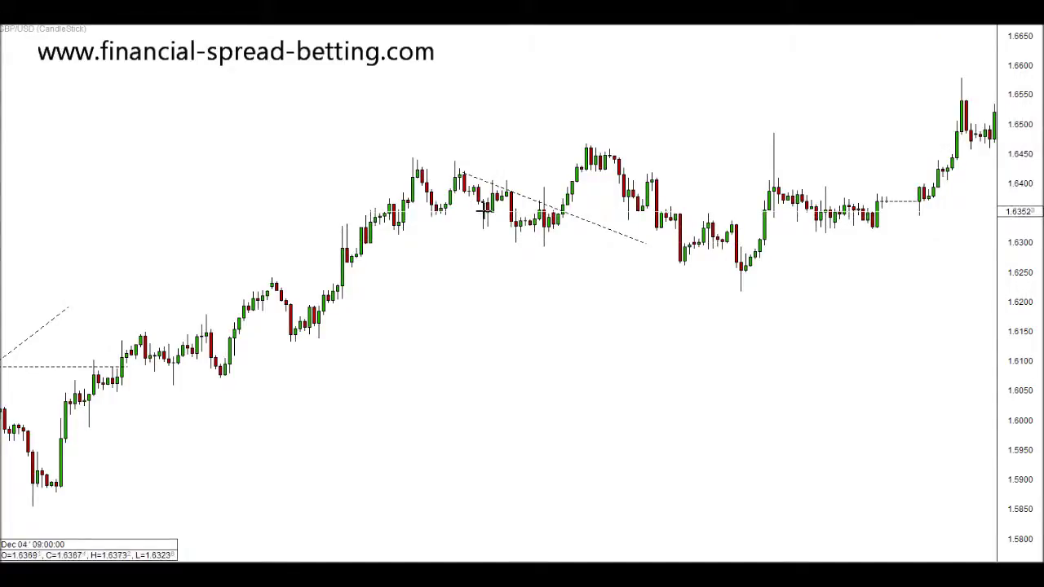
pyautogui.moveTo(431, 213); pyautogui.dragTo(688, 254)
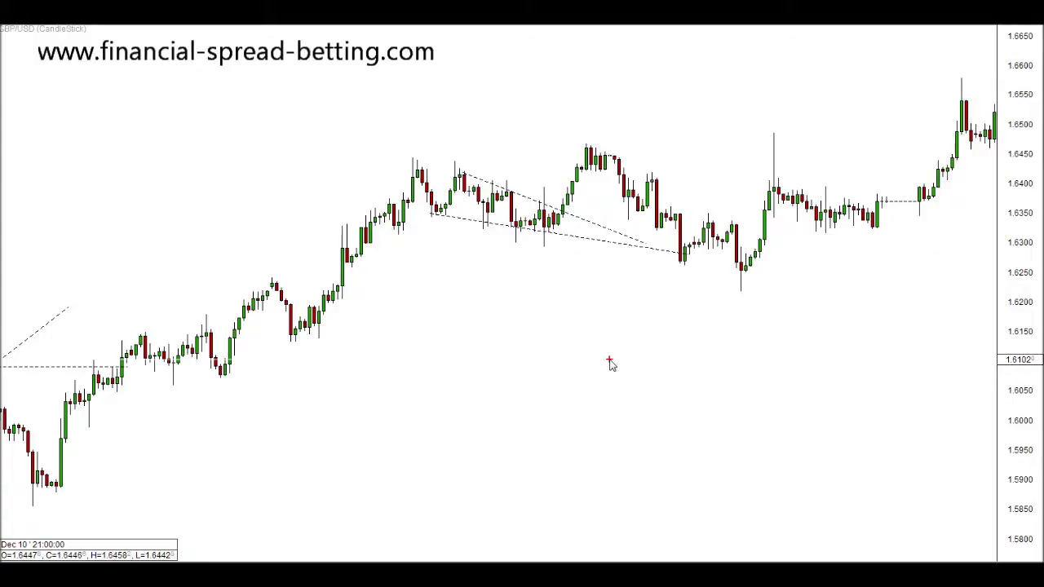
# Mark the upward breakout from the December falling wedge with a red arrow, and clear the sketch
pyautogui.moveTo(563, 206)
pyautogui.mouseDown()
pyautogui.moveTo(609, 163)
pyautogui.moveTo(609, 171)
pyautogui.mouseUp()
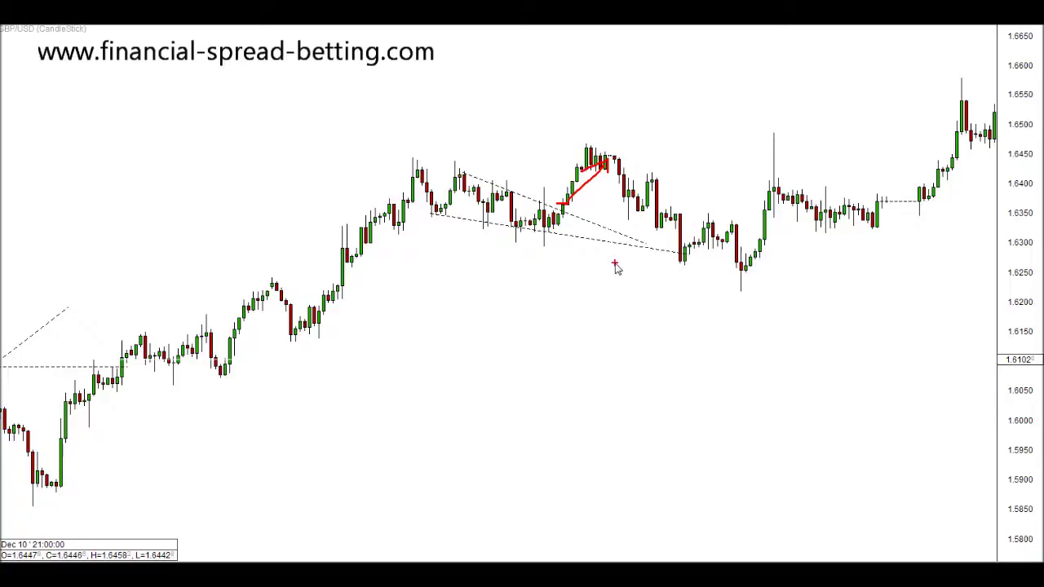
pyautogui.press('Escape')
pyautogui.moveTo(527, 487); pyautogui.dragTo(532, 488)
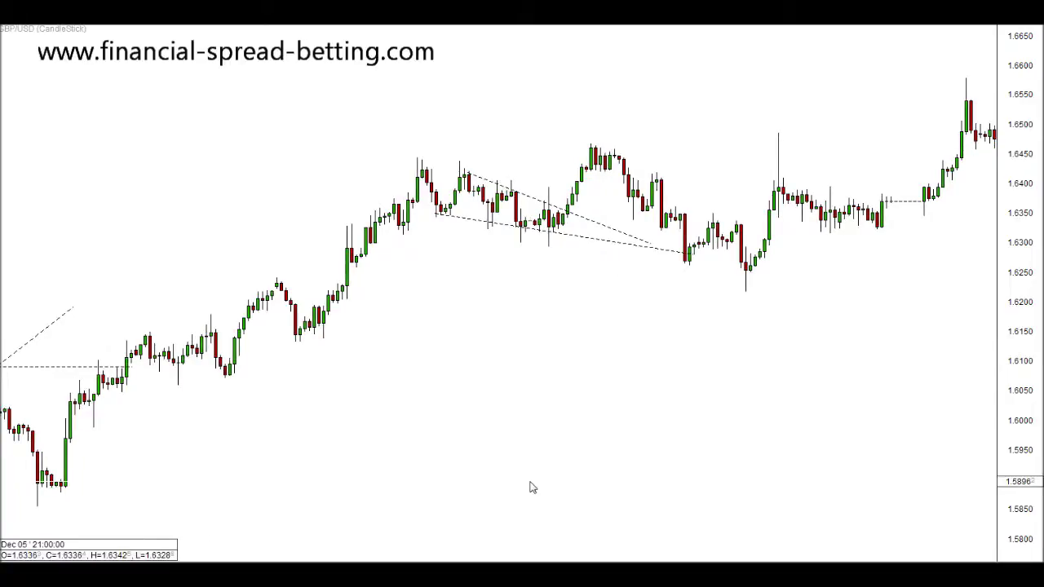